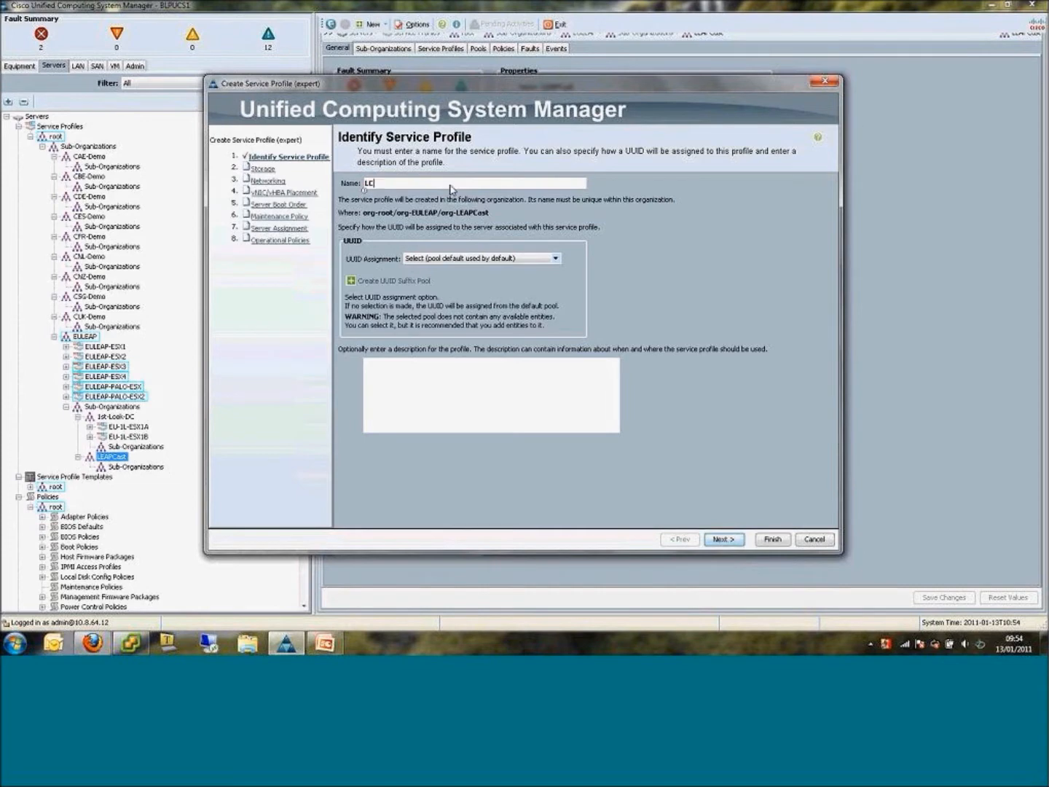
Name the service profile LC-test and accept the default storage settings.
{"action": "type", "text": "-test"}
{"action": "left_click", "coordinate": [717, 543]}
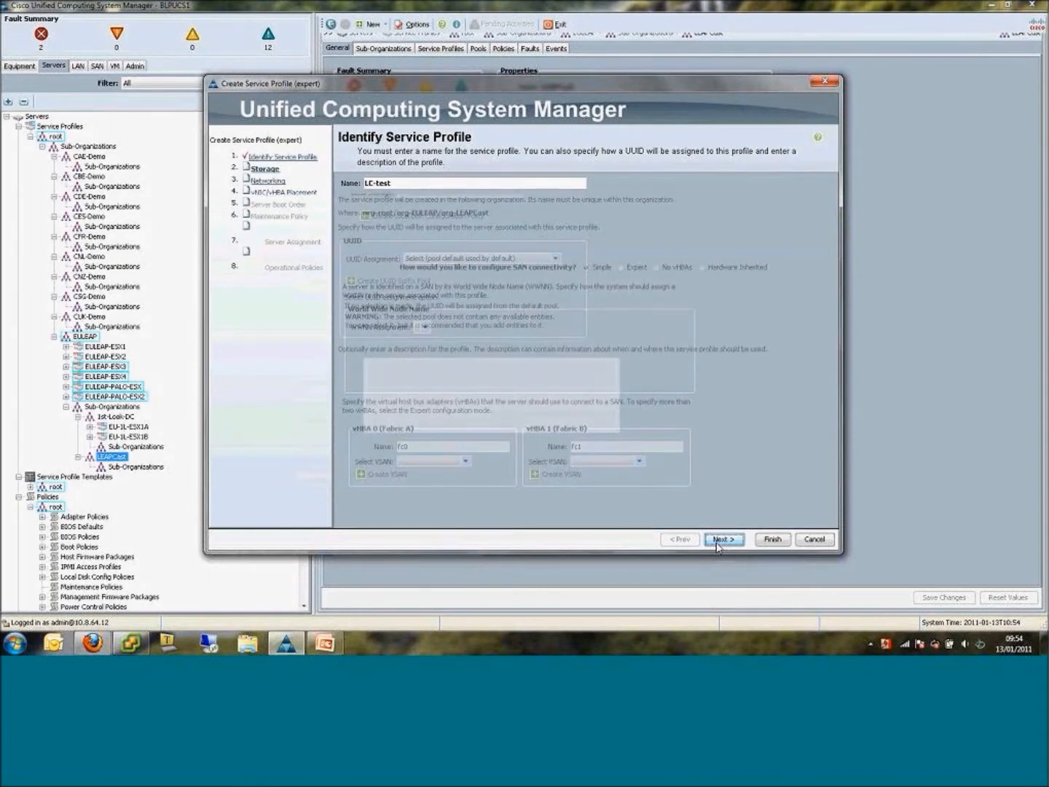
{"action": "left_click", "coordinate": [717, 543]}
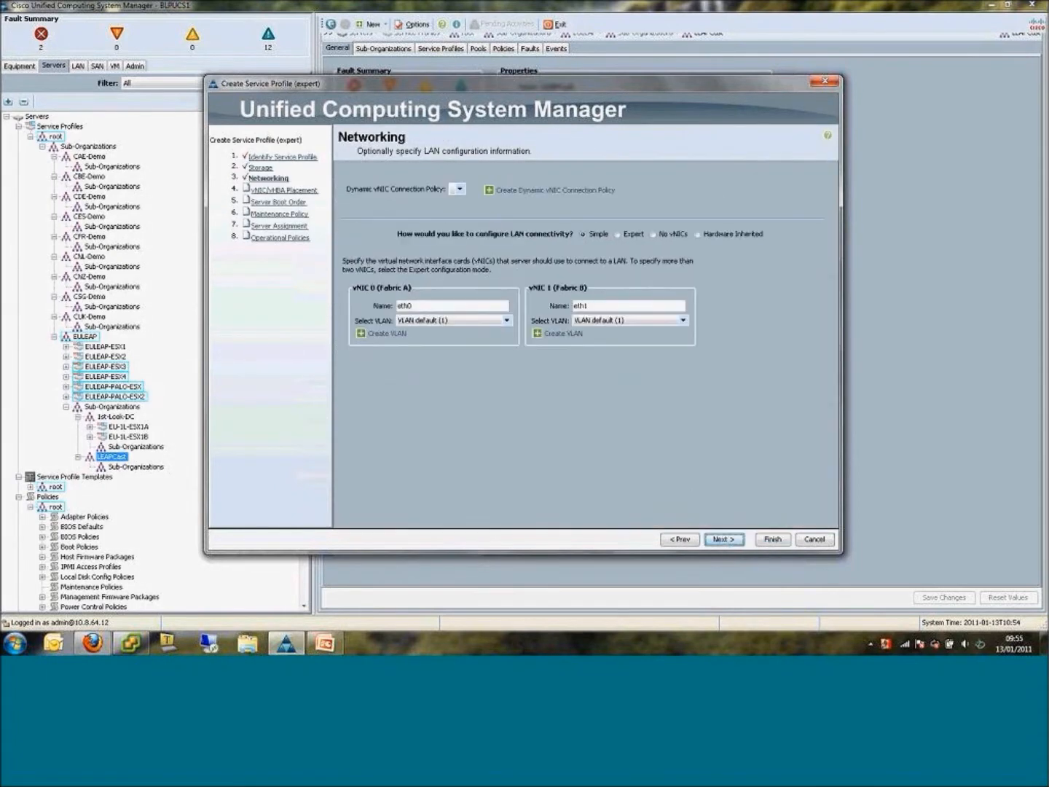
Set LAN connectivity to Expert and start a new vNIC based on the PremData vNIC template.
{"action": "left_click", "coordinate": [629, 234]}
{"action": "left_click", "coordinate": [585, 351]}
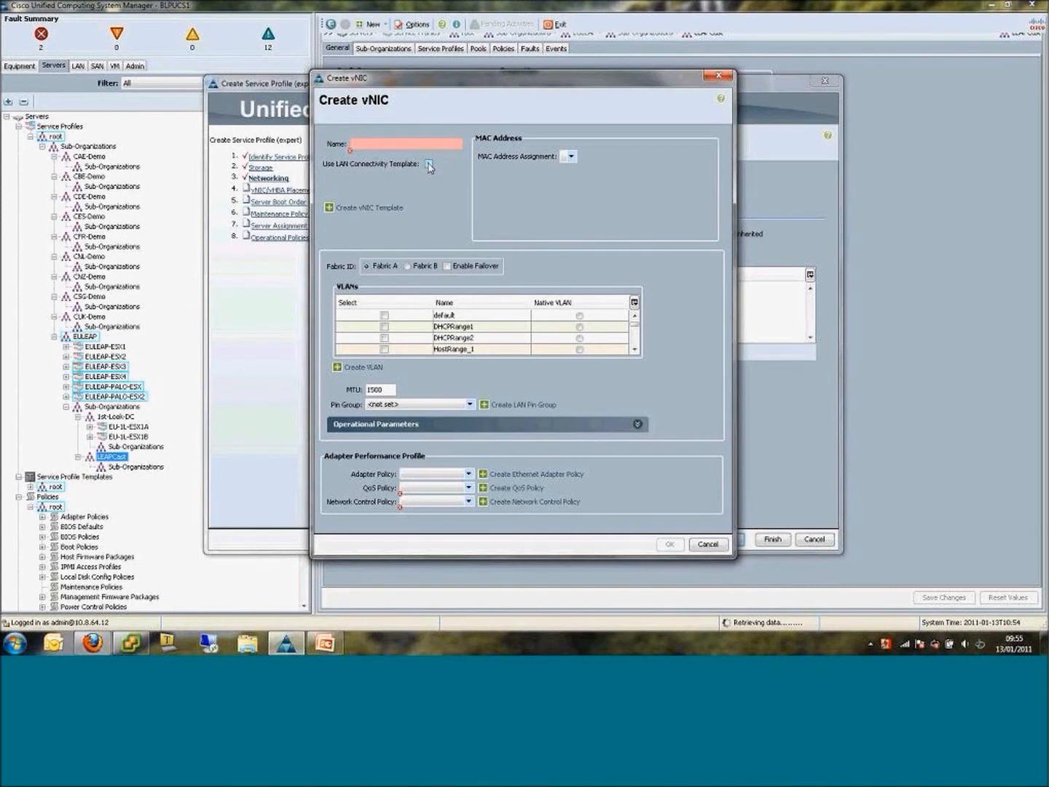
{"action": "left_click", "coordinate": [429, 165]}
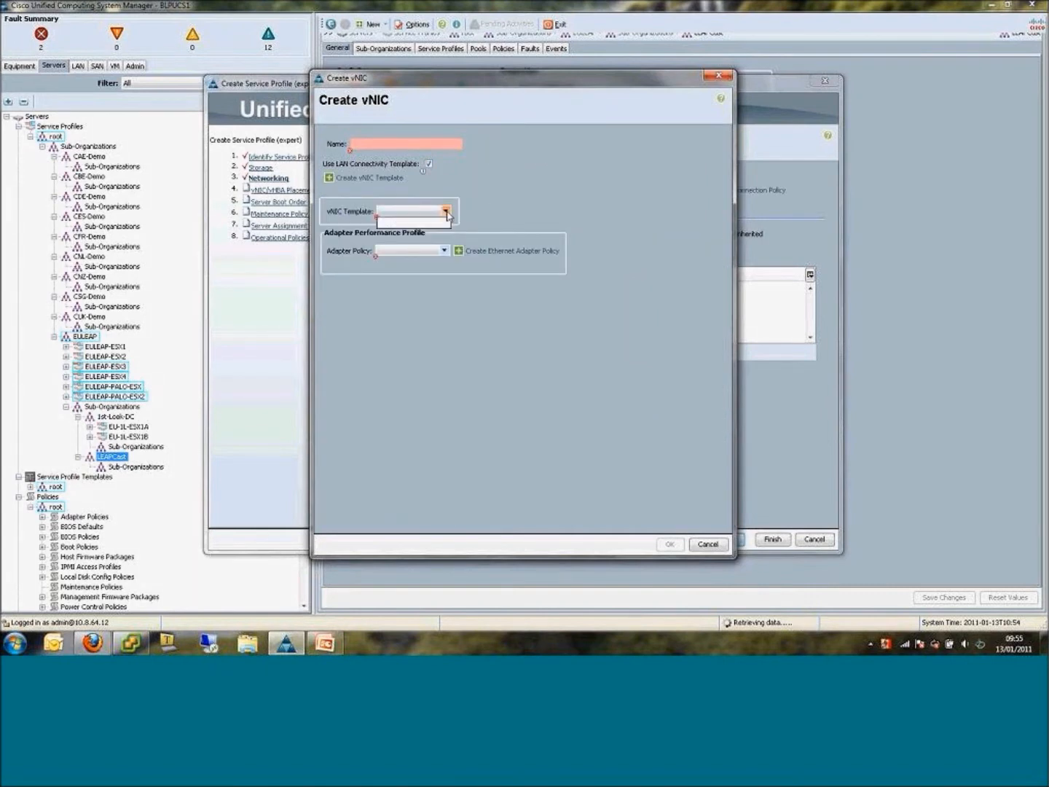
{"action": "left_click", "coordinate": [447, 214]}
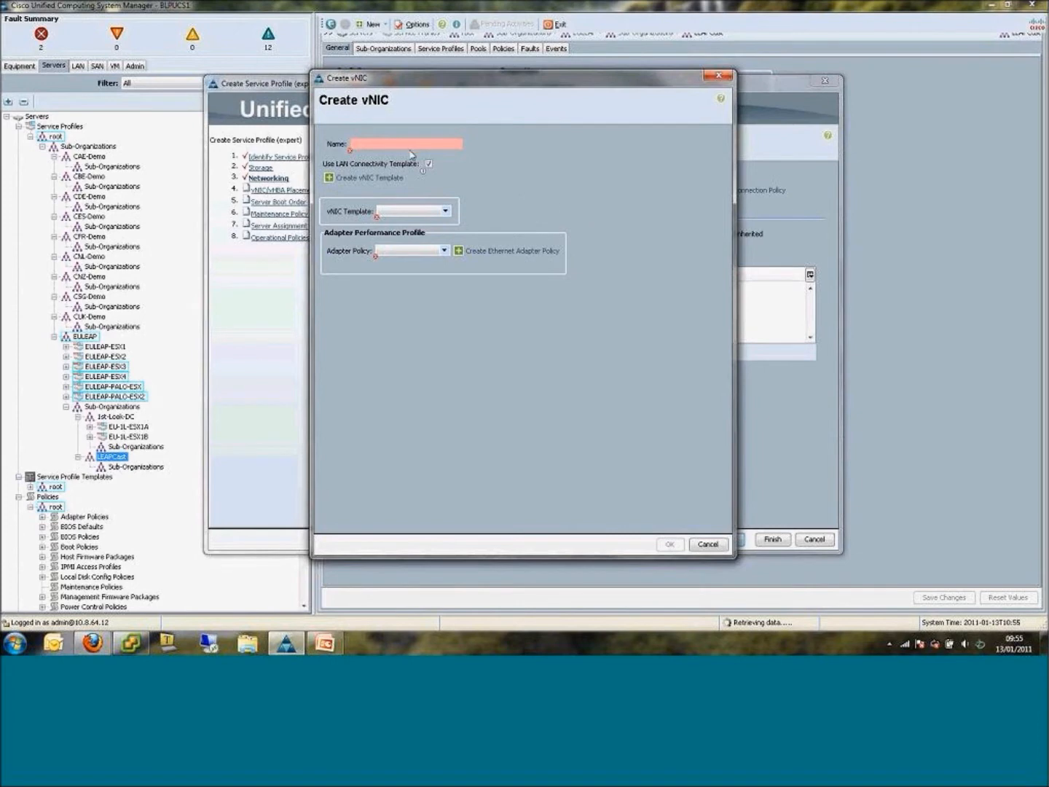
{"action": "left_click_drag", "start_coordinate": [432, 85], "coordinate": [461, 154]}
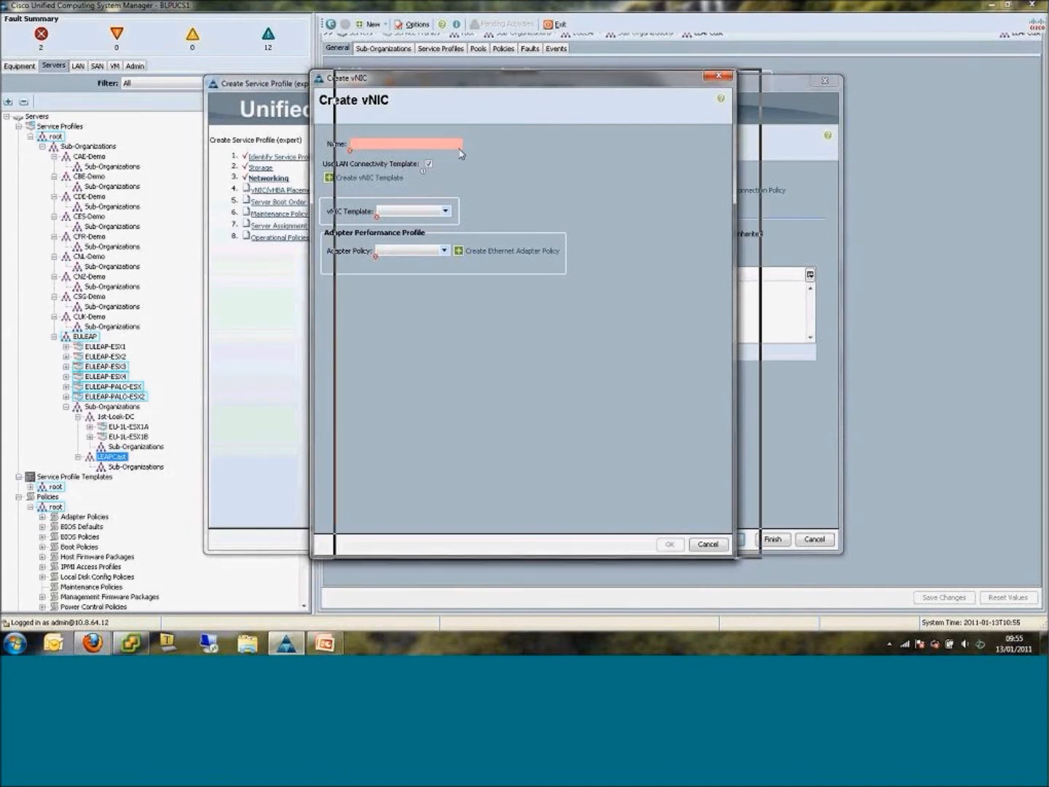
{"action": "left_click_drag", "start_coordinate": [460, 154], "coordinate": [460, 153]}
Name the vNIC PremData, set its adapter policy to VMWare and add it to the profile.
{"action": "left_click", "coordinate": [434, 143]}
{"action": "type", "text": "Prm"}
{"action": "key", "text": "BackSpace"}
{"action": "type", "text": "emDat"}
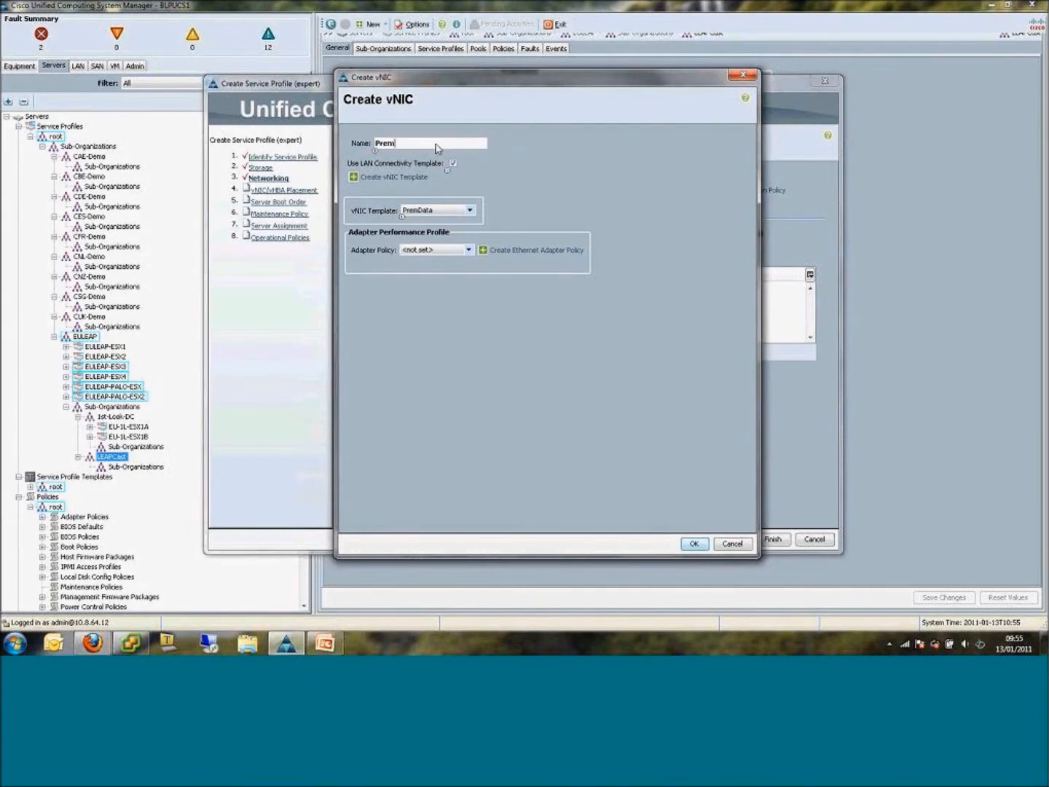
{"action": "type", "text": "a"}
{"action": "left_click", "coordinate": [437, 249]}
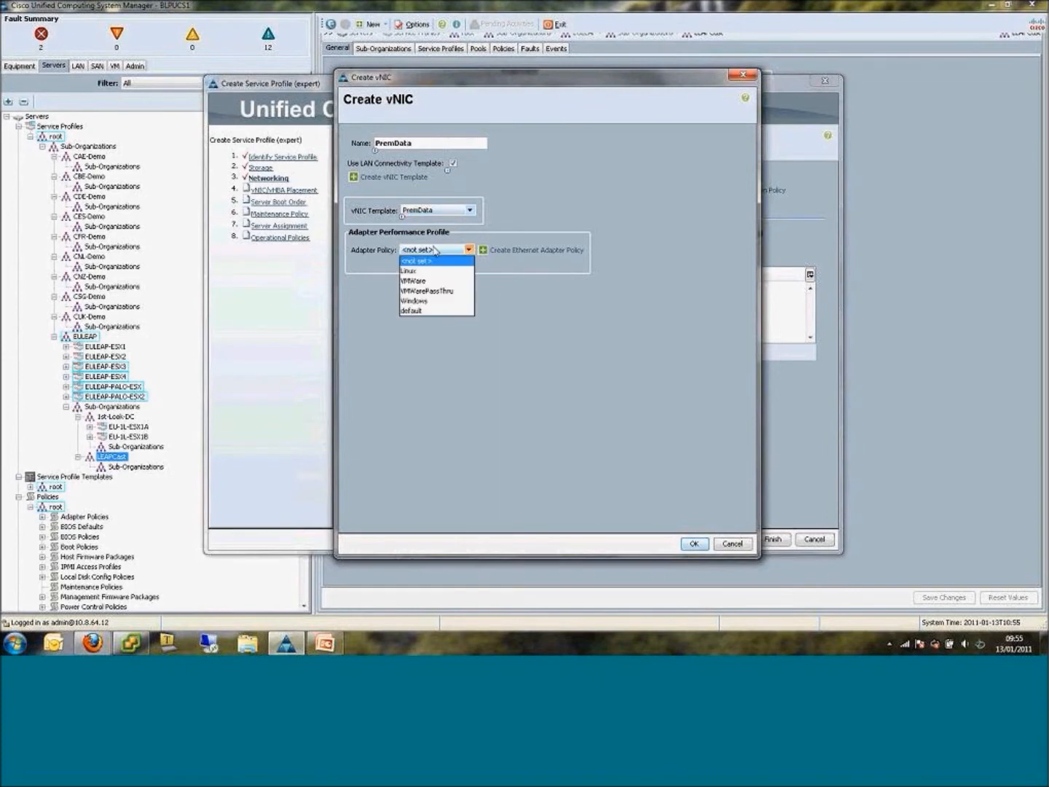
{"action": "left_click", "coordinate": [437, 282]}
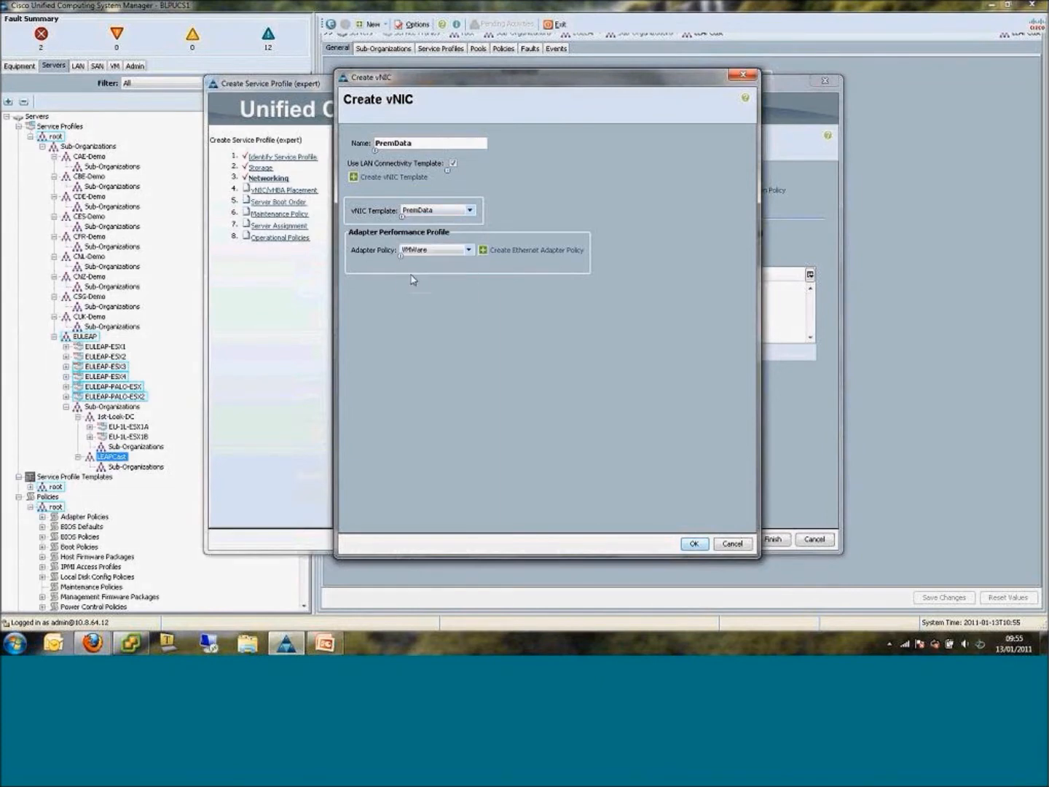
{"action": "left_click", "coordinate": [695, 545]}
{"action": "left_click", "coordinate": [694, 544]}
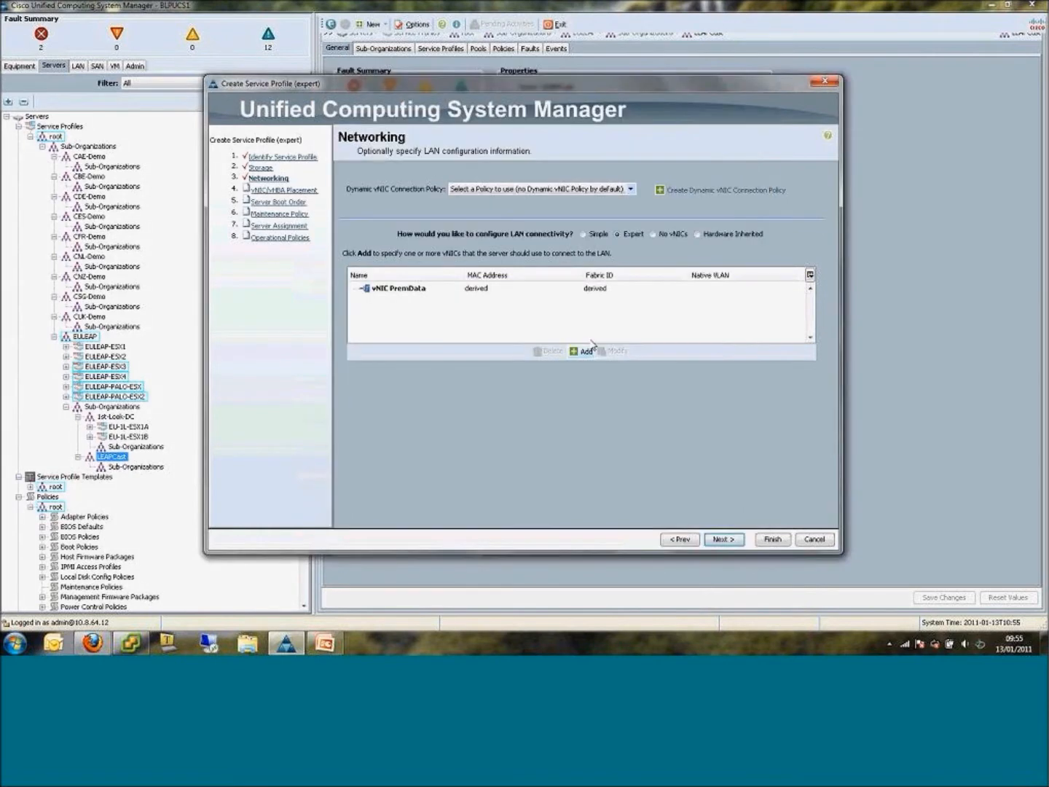
Add a second vNIC named StanData that uses the StanData vNIC template.
{"action": "left_click", "coordinate": [581, 350]}
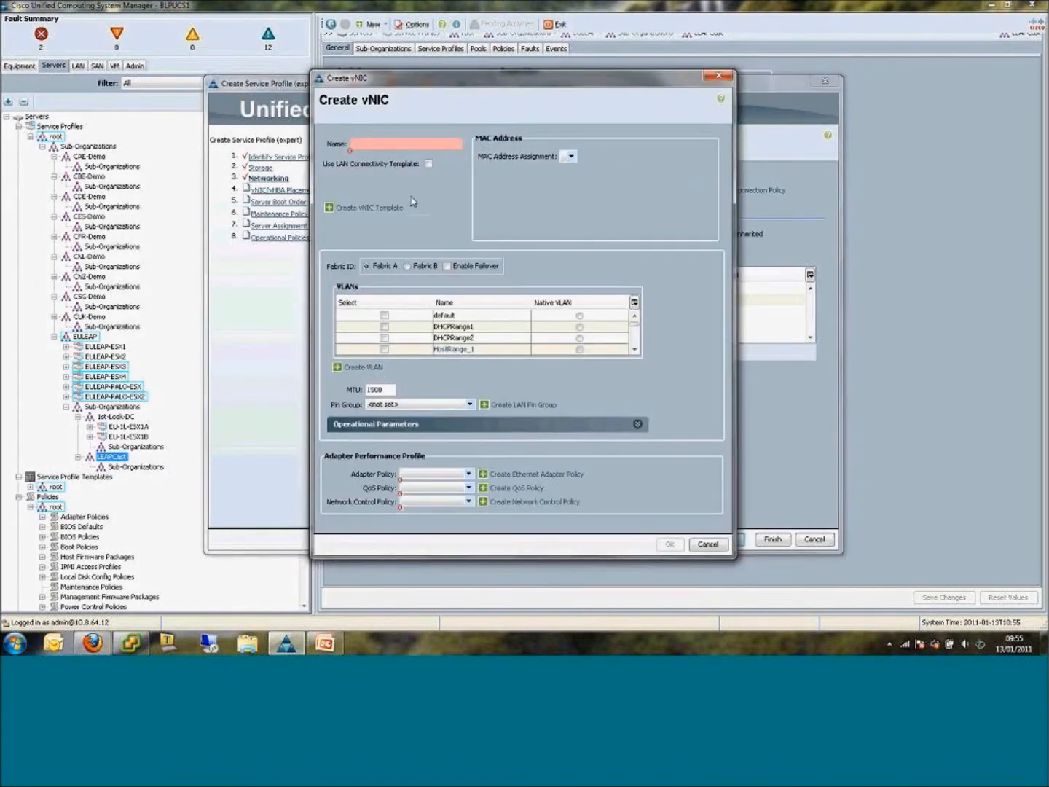
{"action": "left_click", "coordinate": [428, 163]}
{"action": "left_click", "coordinate": [401, 144]}
{"action": "type", "text": "StanDa"}
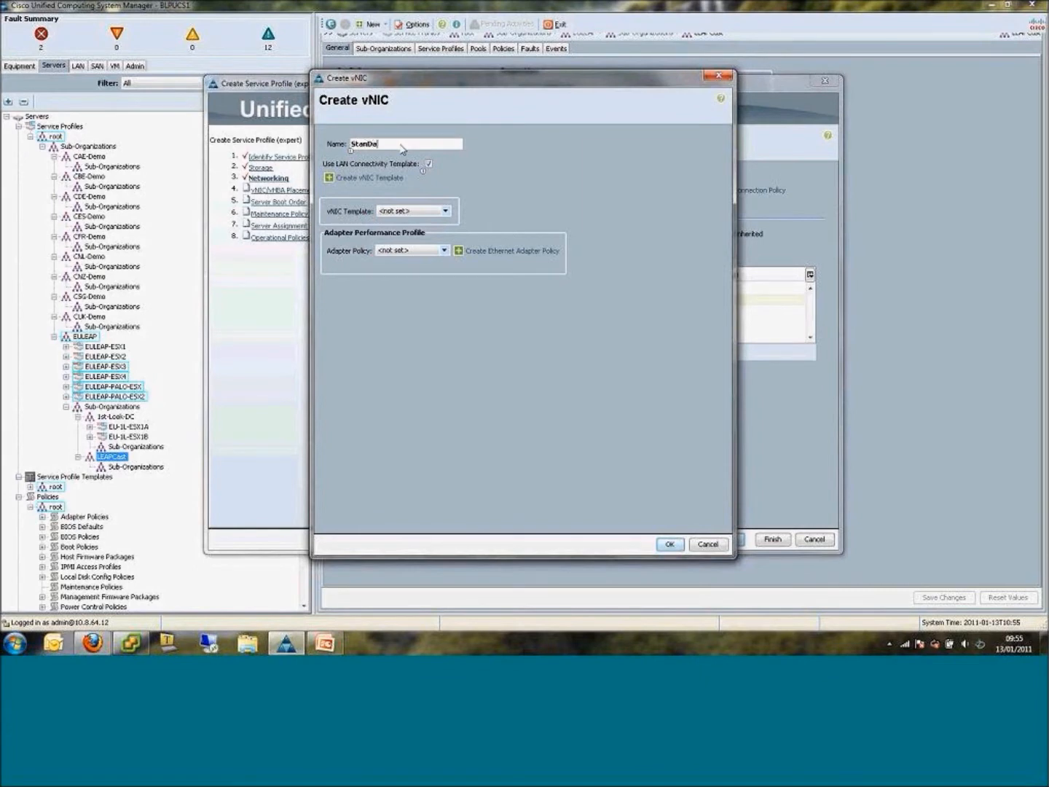
{"action": "type", "text": "ta"}
{"action": "left_click", "coordinate": [402, 212]}
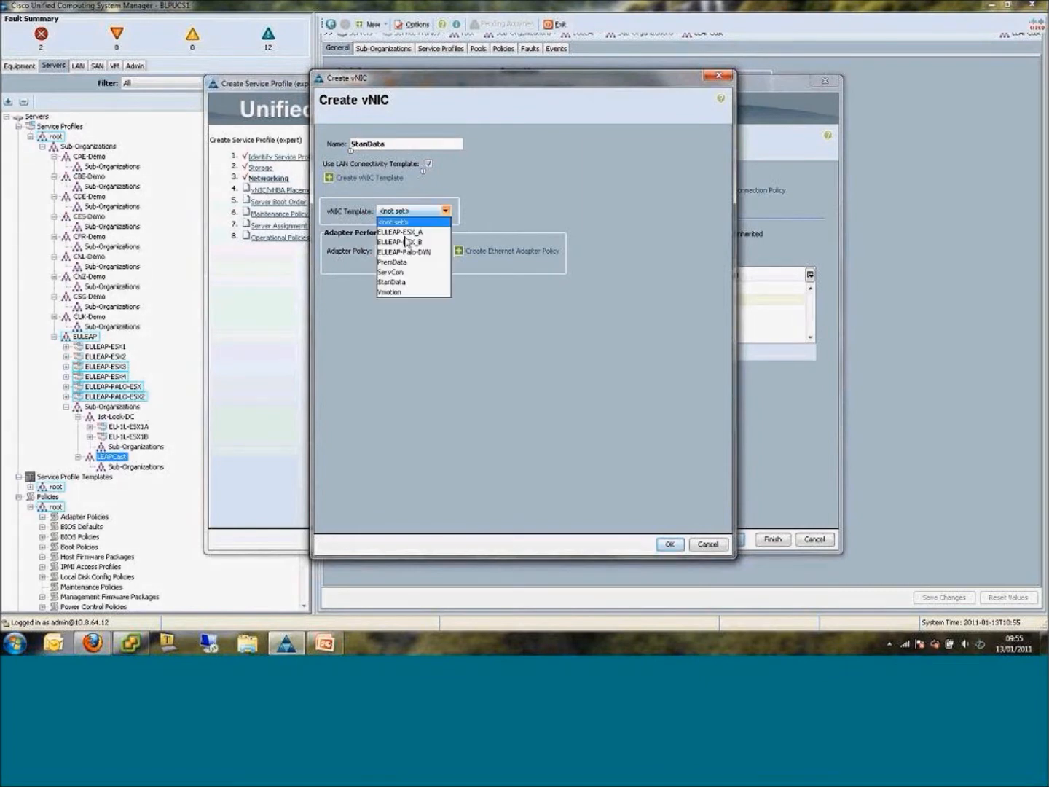
{"action": "left_click", "coordinate": [413, 284]}
{"action": "left_click", "coordinate": [669, 544]}
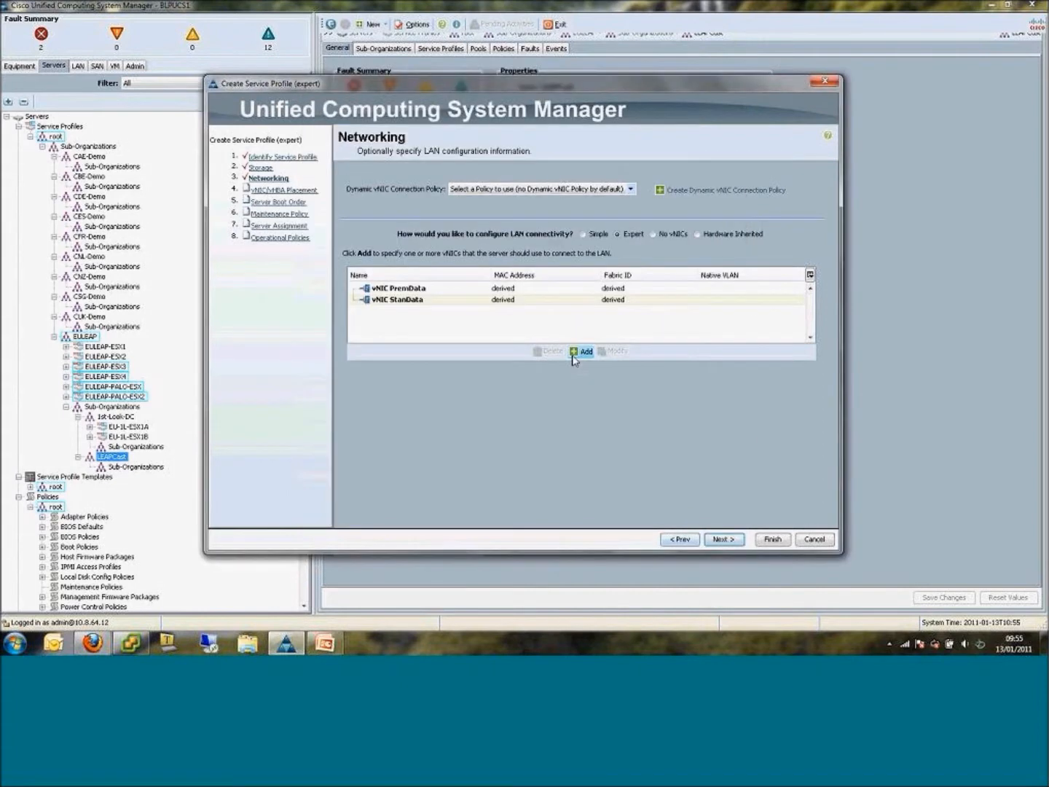
Start a third vNIC named vMotion and base it on the Vmotion vNIC template.
{"action": "left_click", "coordinate": [573, 355]}
{"action": "left_click", "coordinate": [429, 164]}
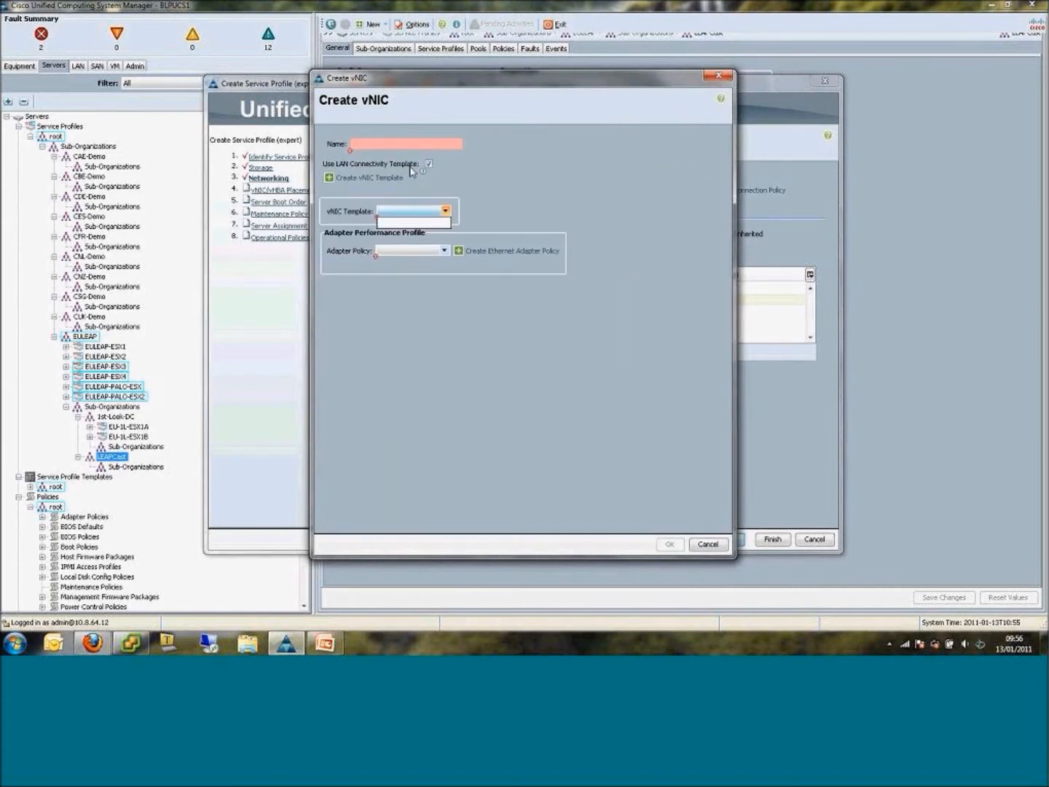
{"action": "left_click", "coordinate": [402, 146]}
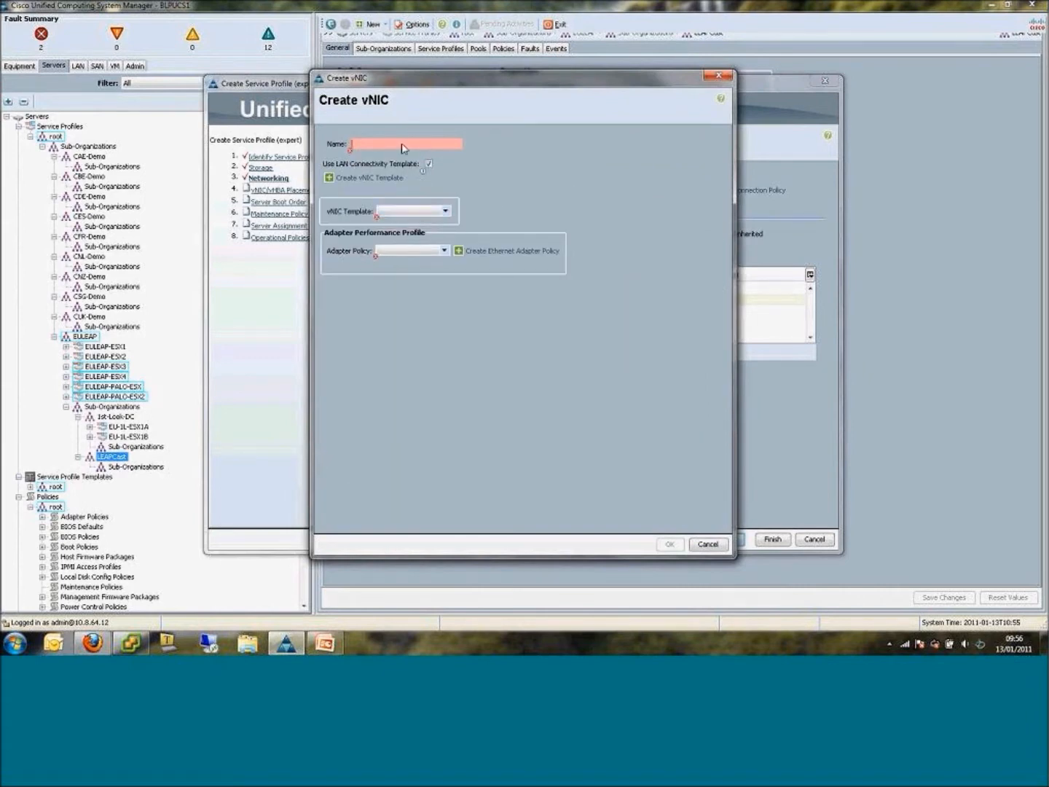
{"action": "type", "text": "vMotio"}
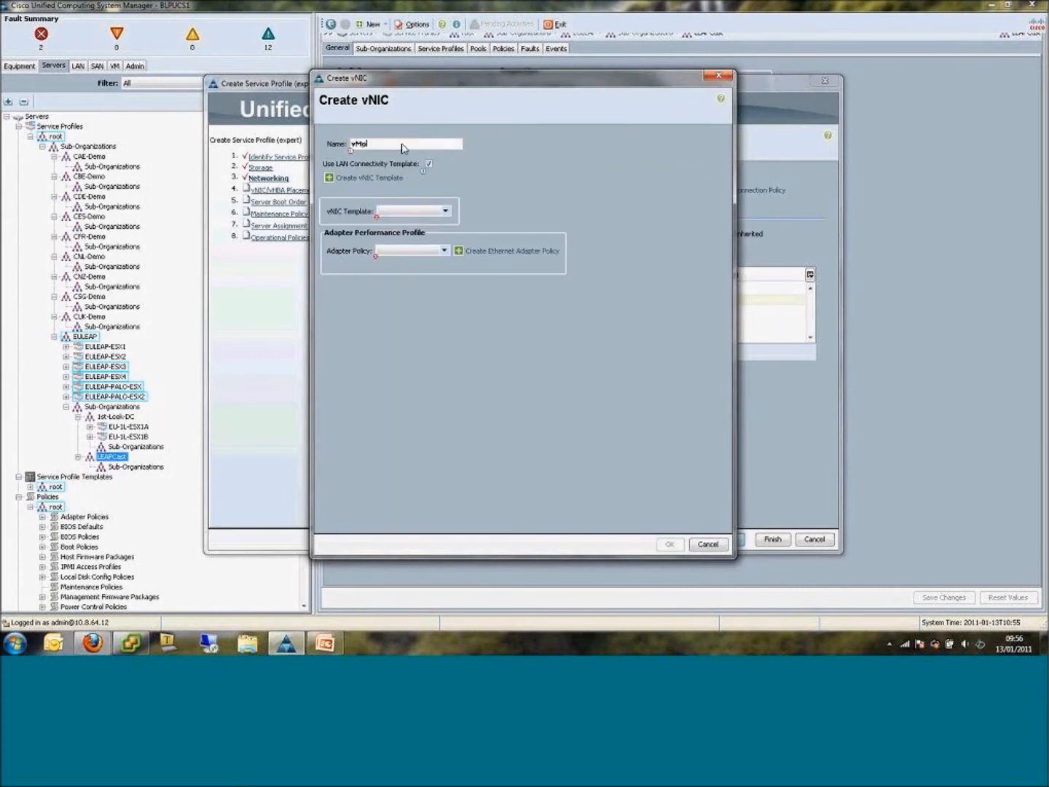
{"action": "type", "text": "n"}
{"action": "left_click", "coordinate": [419, 211]}
{"action": "left_click", "coordinate": [423, 211]}
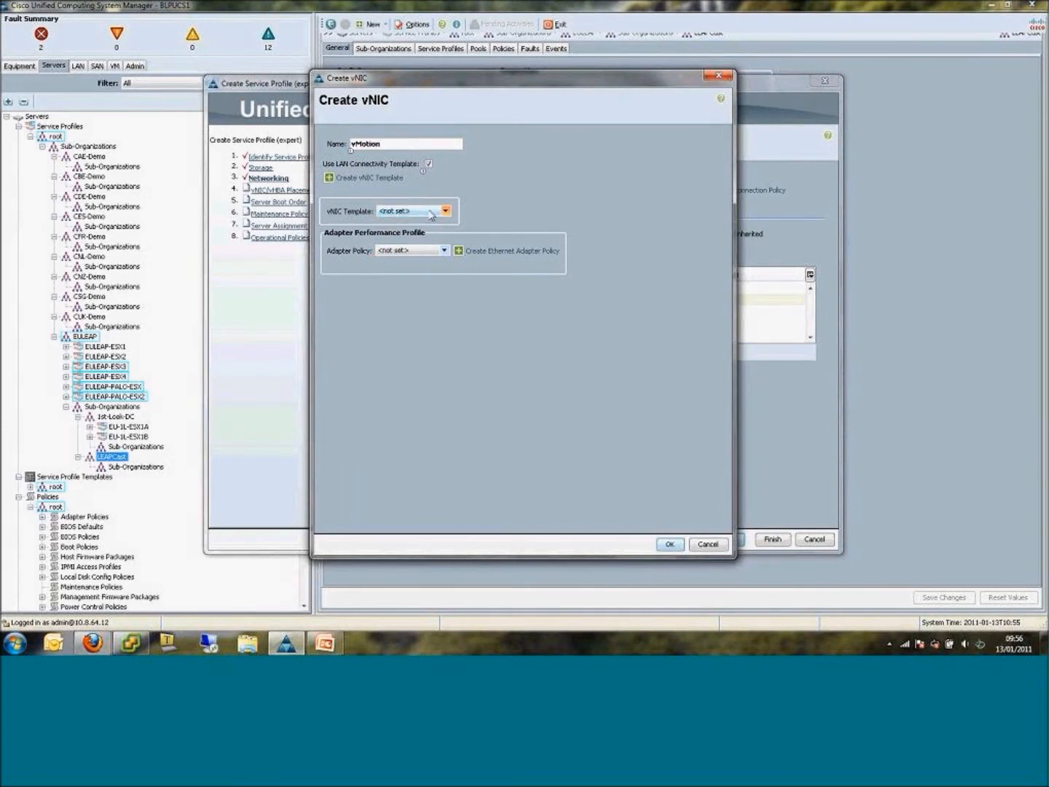
{"action": "left_click", "coordinate": [423, 211]}
{"action": "left_click", "coordinate": [410, 292]}
Set the vMotion vNIC's adapter policy to VMWare and add it to the profile.
{"action": "left_click", "coordinate": [411, 250]}
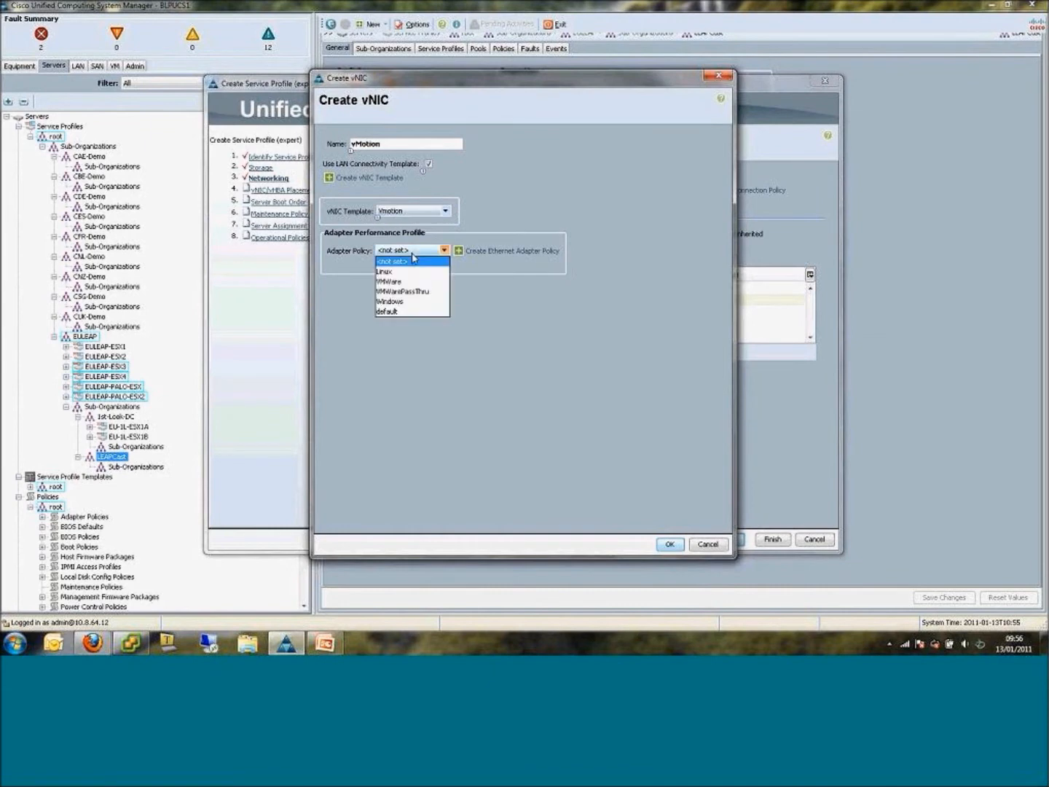
{"action": "left_click", "coordinate": [399, 280]}
{"action": "left_click", "coordinate": [672, 546]}
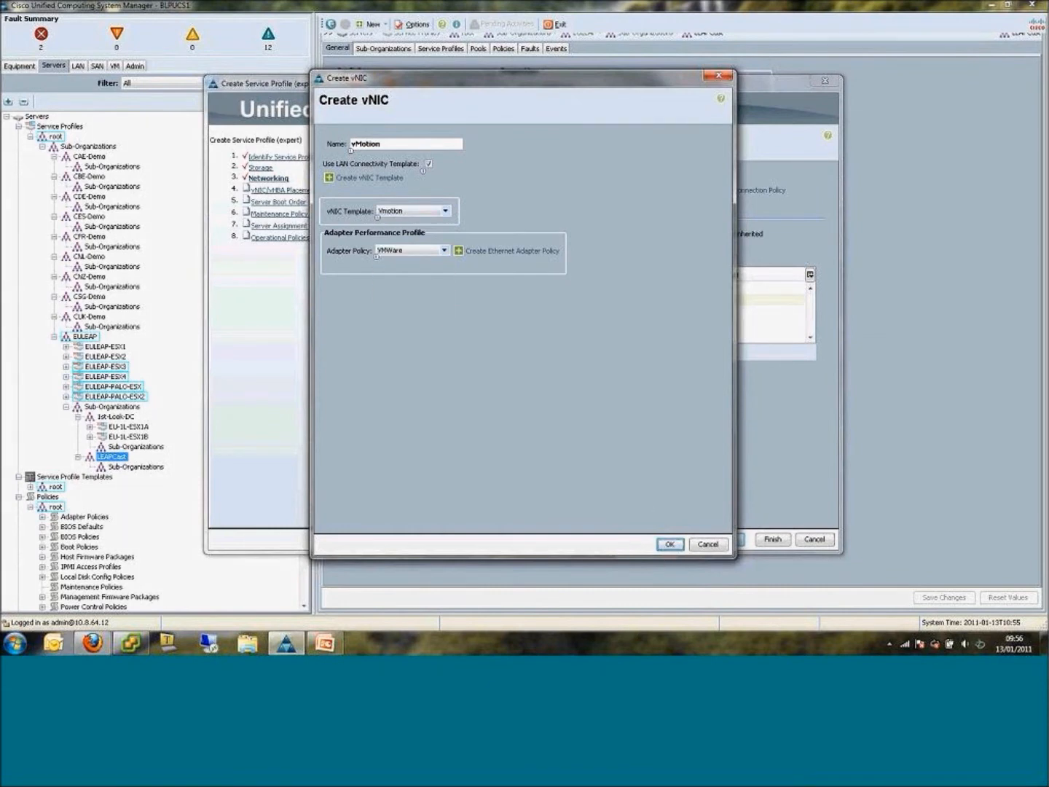
{"action": "left_click", "coordinate": [670, 545]}
Start a fourth vNIC named ServCon and base it on the ServCon vNIC template.
{"action": "left_click", "coordinate": [583, 351]}
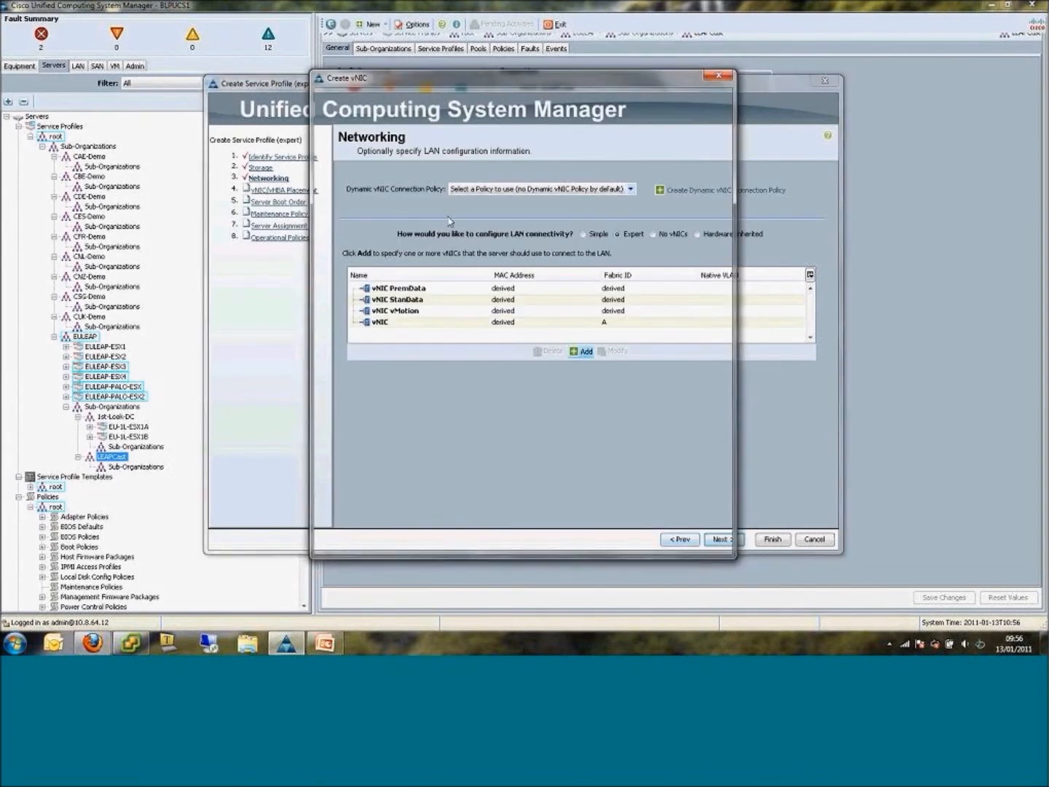
{"action": "left_click", "coordinate": [429, 163]}
{"action": "left_click", "coordinate": [430, 143]}
{"action": "type", "text": "ServCon"}
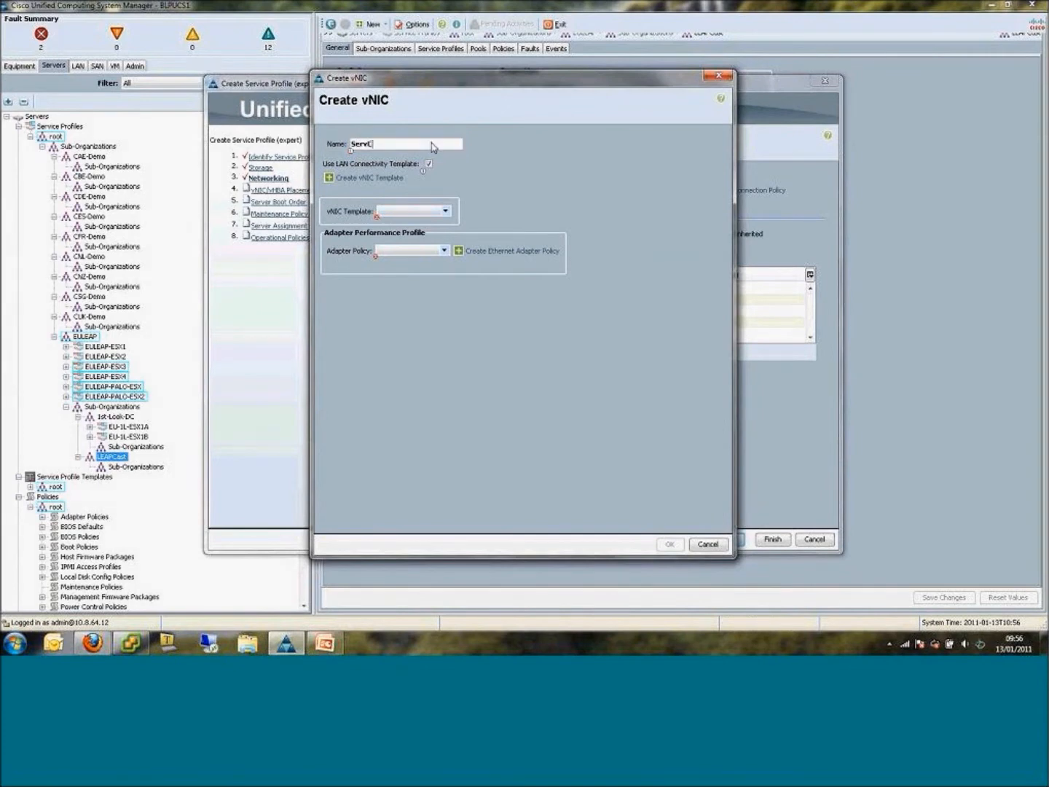
{"action": "left_click", "coordinate": [445, 212]}
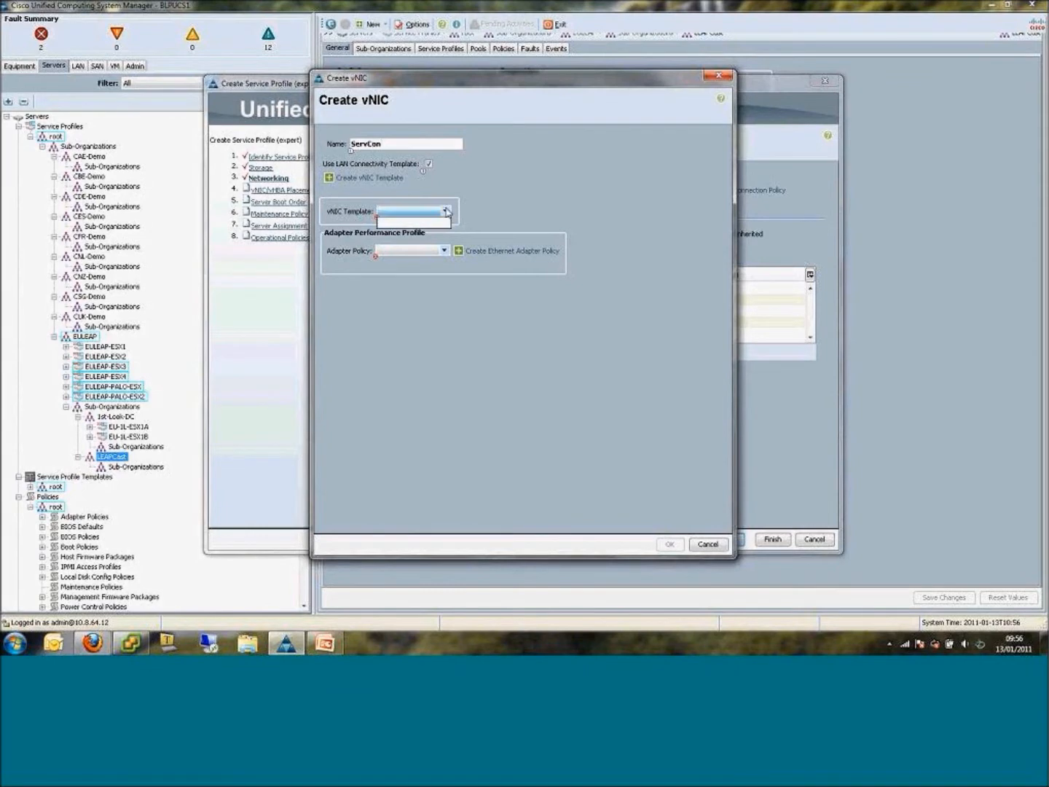
{"action": "left_click", "coordinate": [446, 211]}
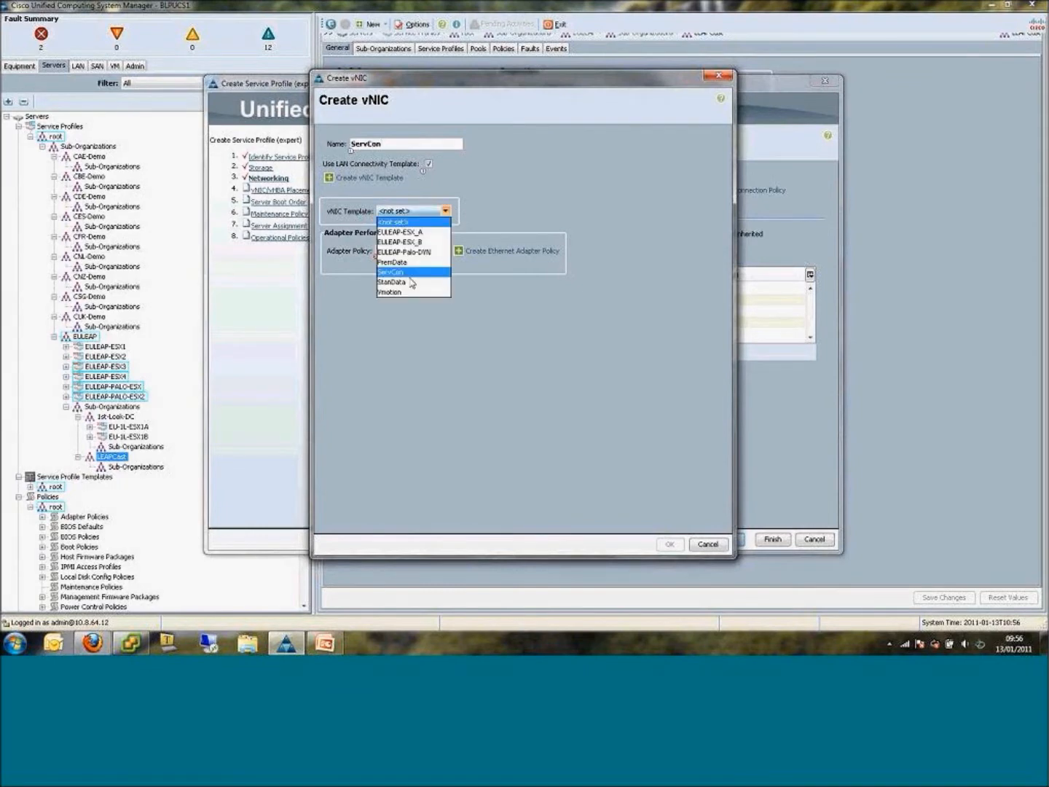
{"action": "left_click", "coordinate": [412, 267]}
Choose an adapter policy for the ServCon vNIC and add the vNIC to the profile.
{"action": "left_click", "coordinate": [443, 251]}
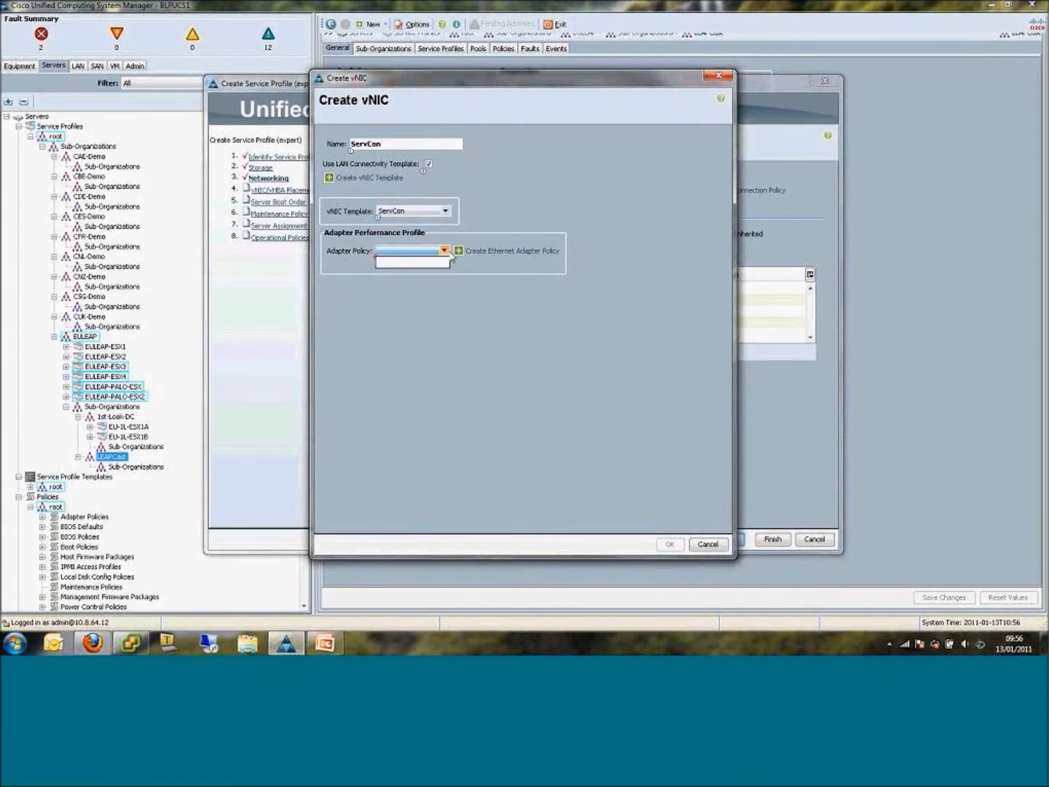
{"action": "left_click", "coordinate": [443, 251]}
{"action": "left_click", "coordinate": [412, 262]}
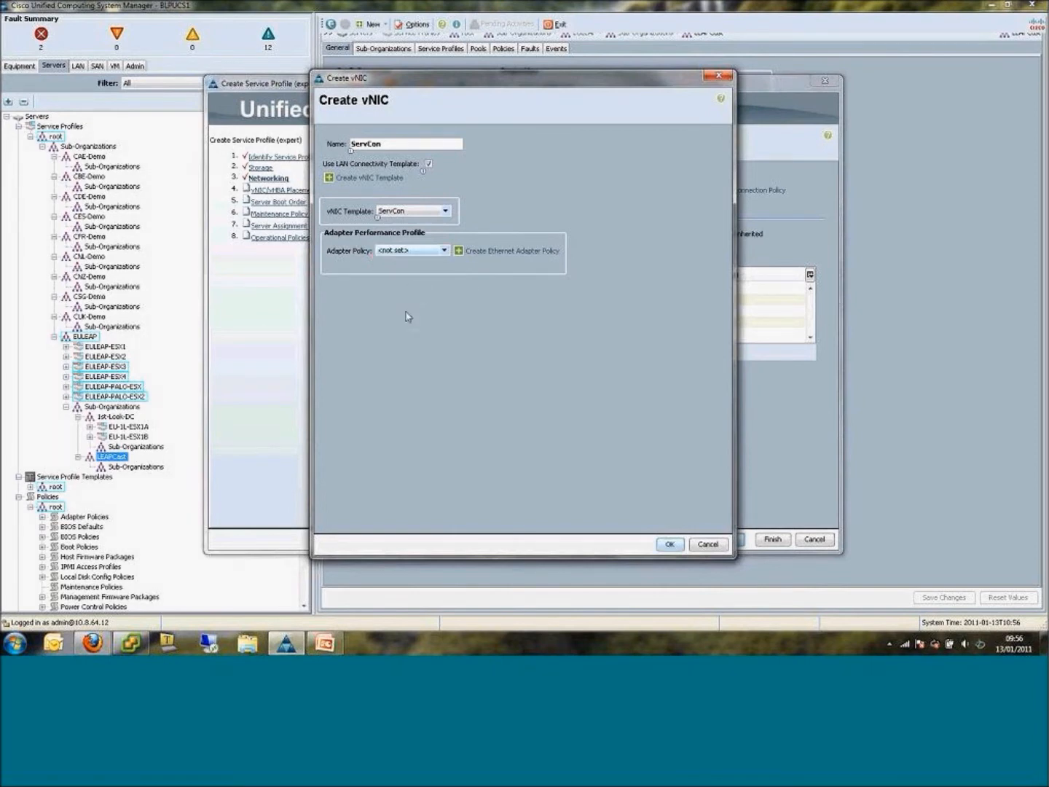
{"action": "left_click", "coordinate": [402, 257]}
{"action": "left_click", "coordinate": [409, 292]}
{"action": "left_click", "coordinate": [668, 546]}
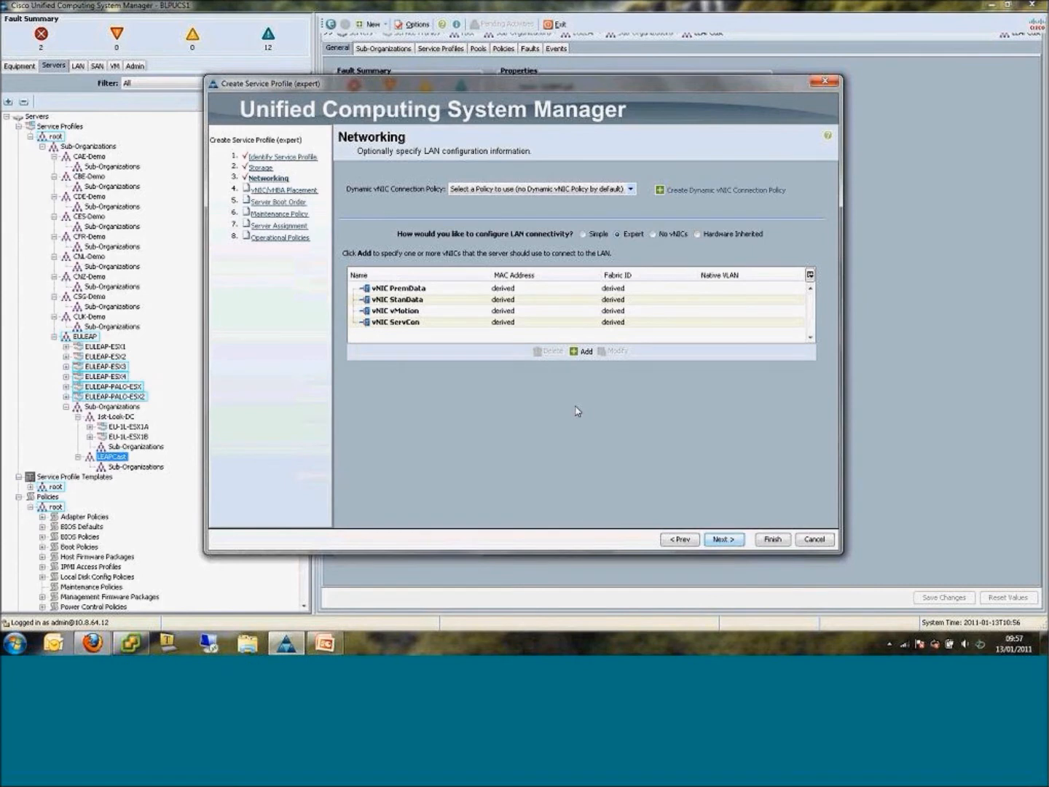
Accept the default vNIC/vHBA placement, server boot order and maintenance policy, advancing to the server assignment.
{"action": "left_click", "coordinate": [732, 545]}
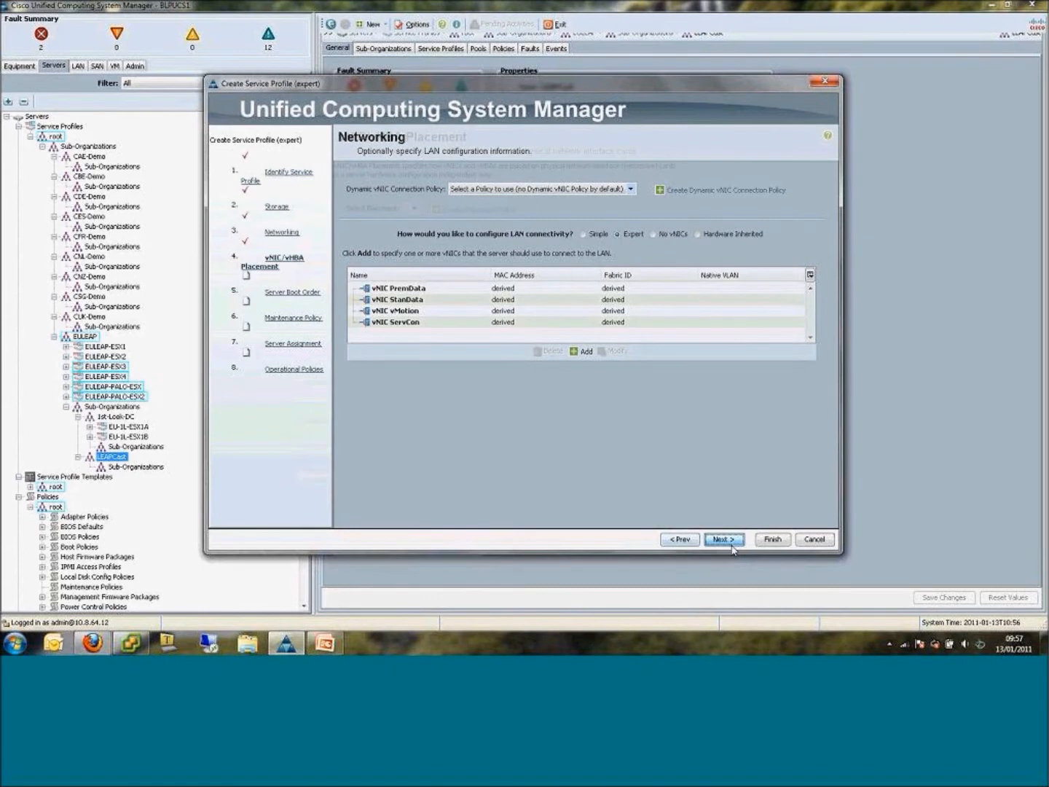
{"action": "left_click", "coordinate": [729, 541]}
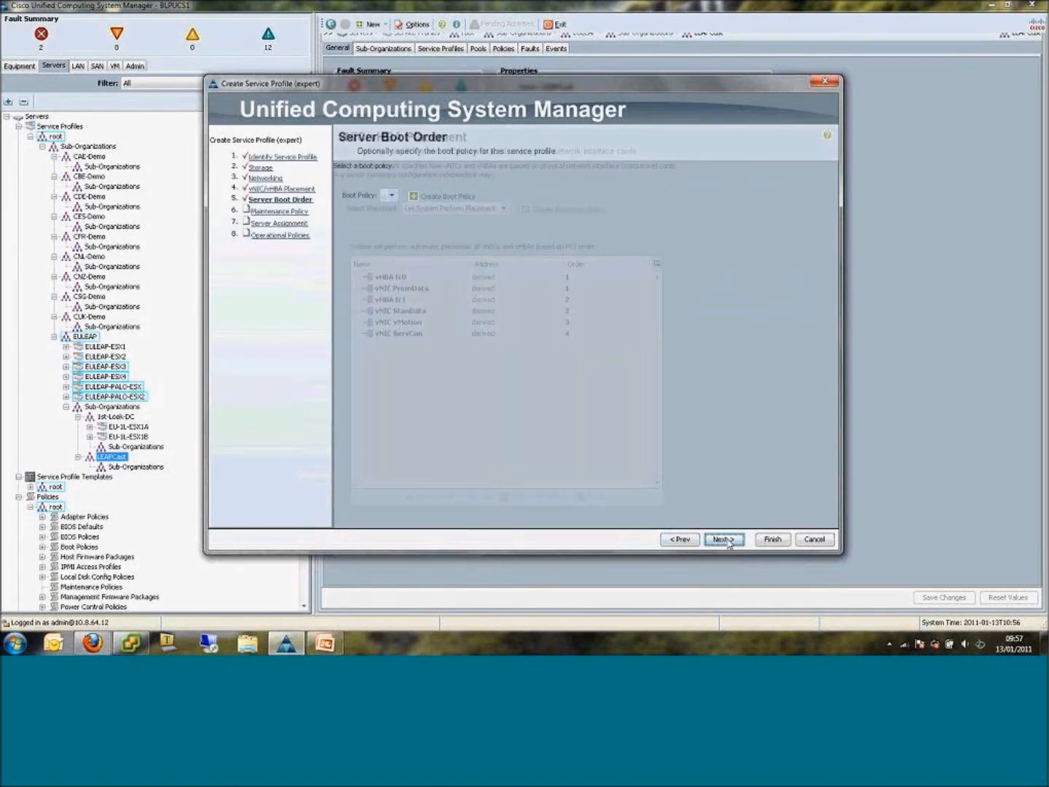
{"action": "left_click", "coordinate": [727, 543]}
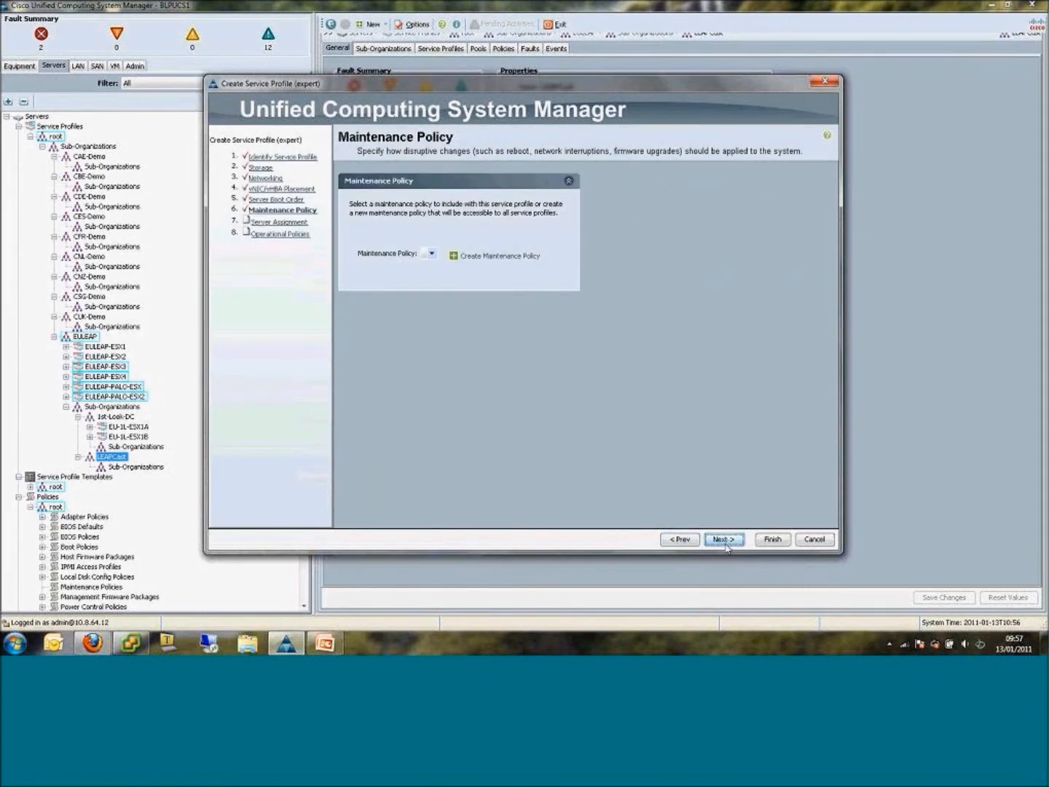
{"action": "left_click", "coordinate": [725, 543]}
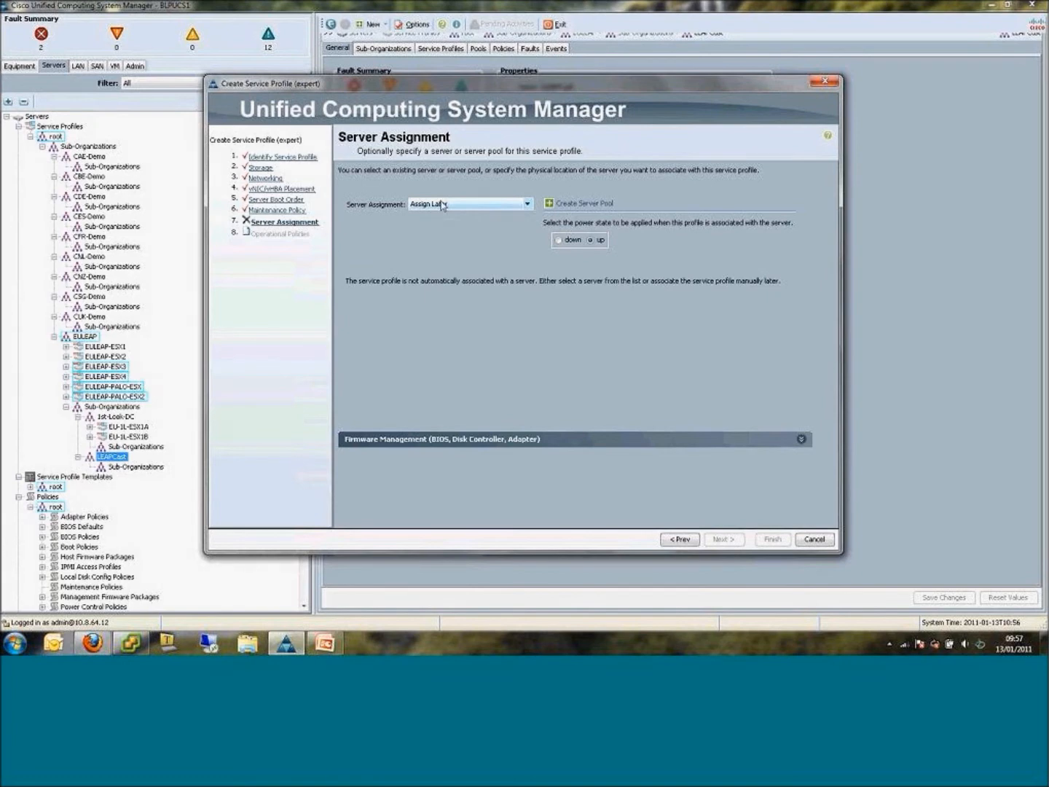
Set the server assignment to Assign Later and finish creating the service profile, applying the changes.
{"action": "left_click", "coordinate": [513, 204]}
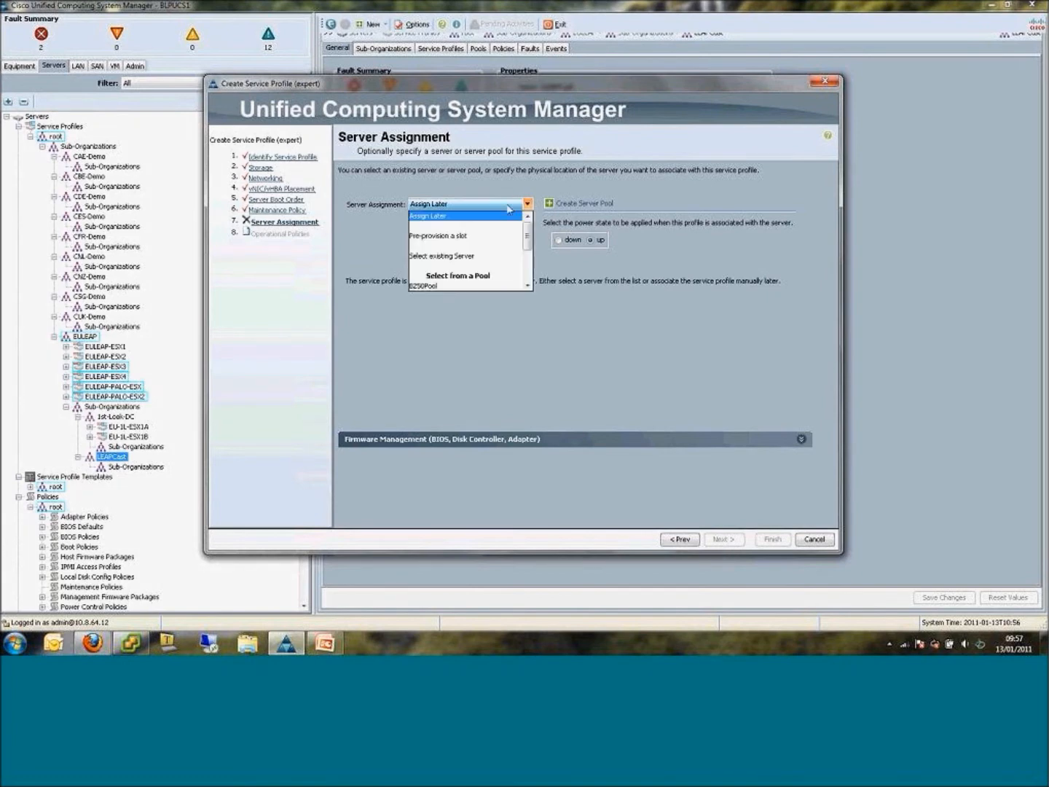
{"action": "left_click", "coordinate": [497, 216]}
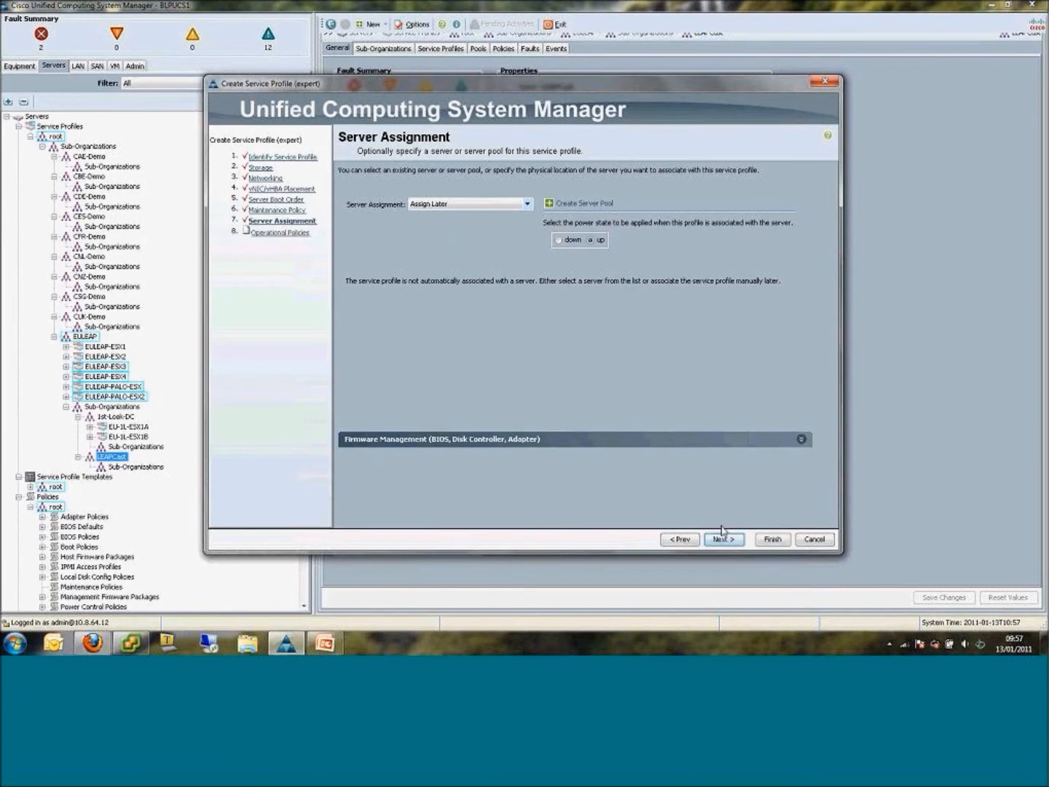
{"action": "left_click", "coordinate": [771, 539]}
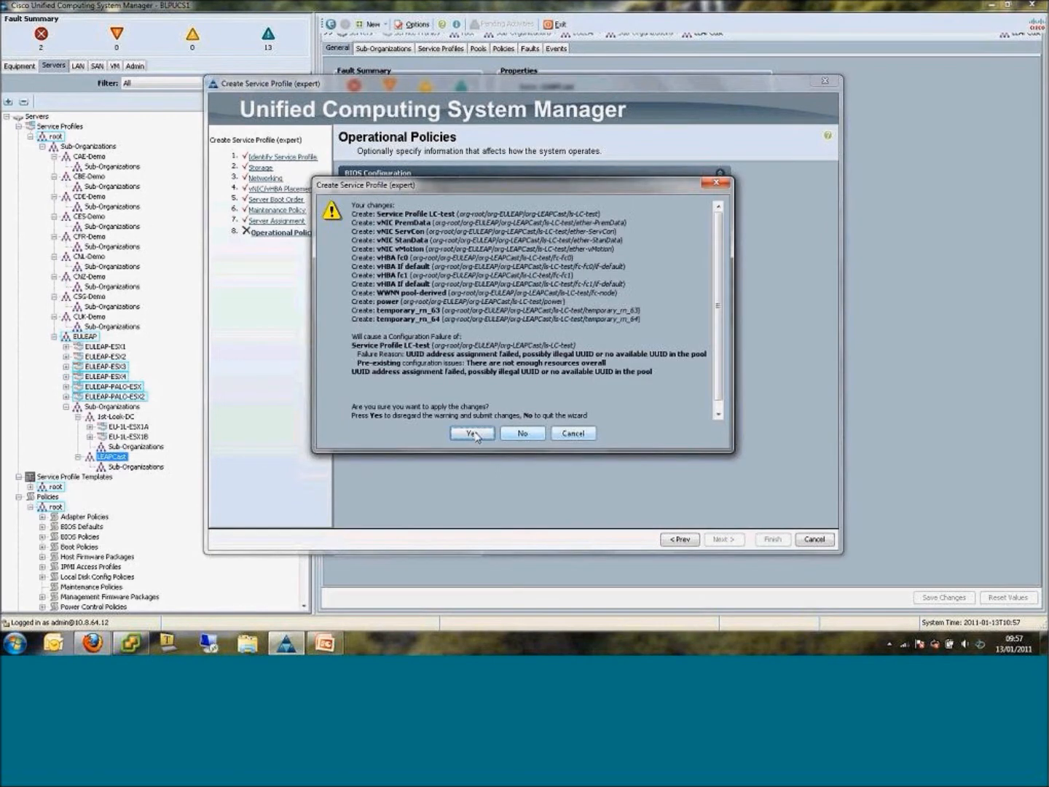
{"action": "left_click", "coordinate": [473, 434]}
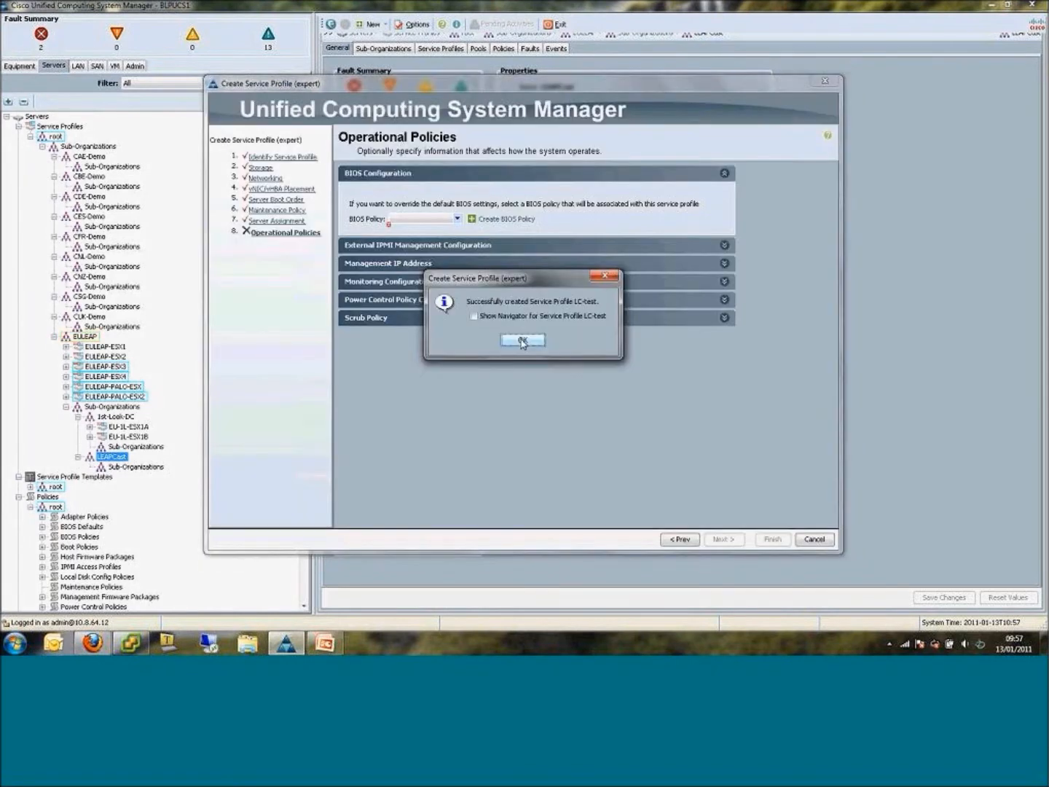
Dismiss the creation confirmation and expand the vNICs of service profile LC-test to review the networks under each one.
{"action": "left_click", "coordinate": [521, 340]}
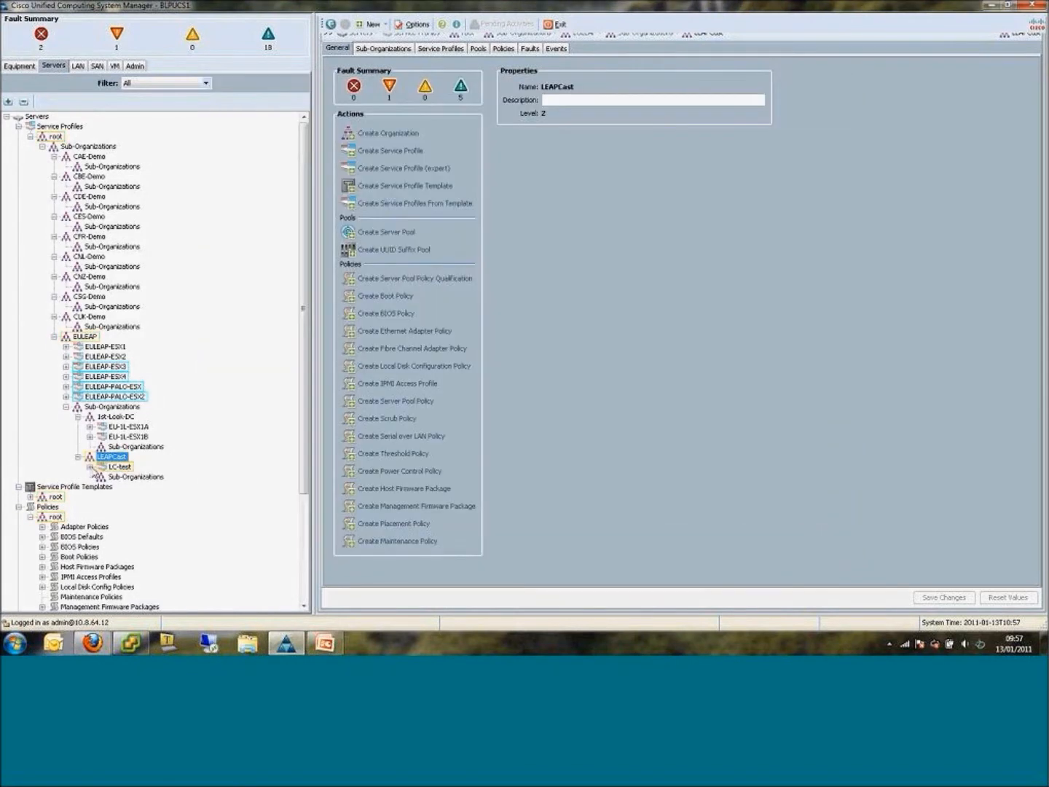
{"action": "left_click", "coordinate": [91, 467]}
{"action": "left_click", "coordinate": [102, 487]}
{"action": "left_click", "coordinate": [114, 496]}
{"action": "scroll", "coordinate": [114, 503], "scroll_direction": "down", "scroll_amount": 1}
{"action": "left_click", "coordinate": [114, 517]}
{"action": "left_click", "coordinate": [114, 546]}
{"action": "left_click", "coordinate": [113, 537]}
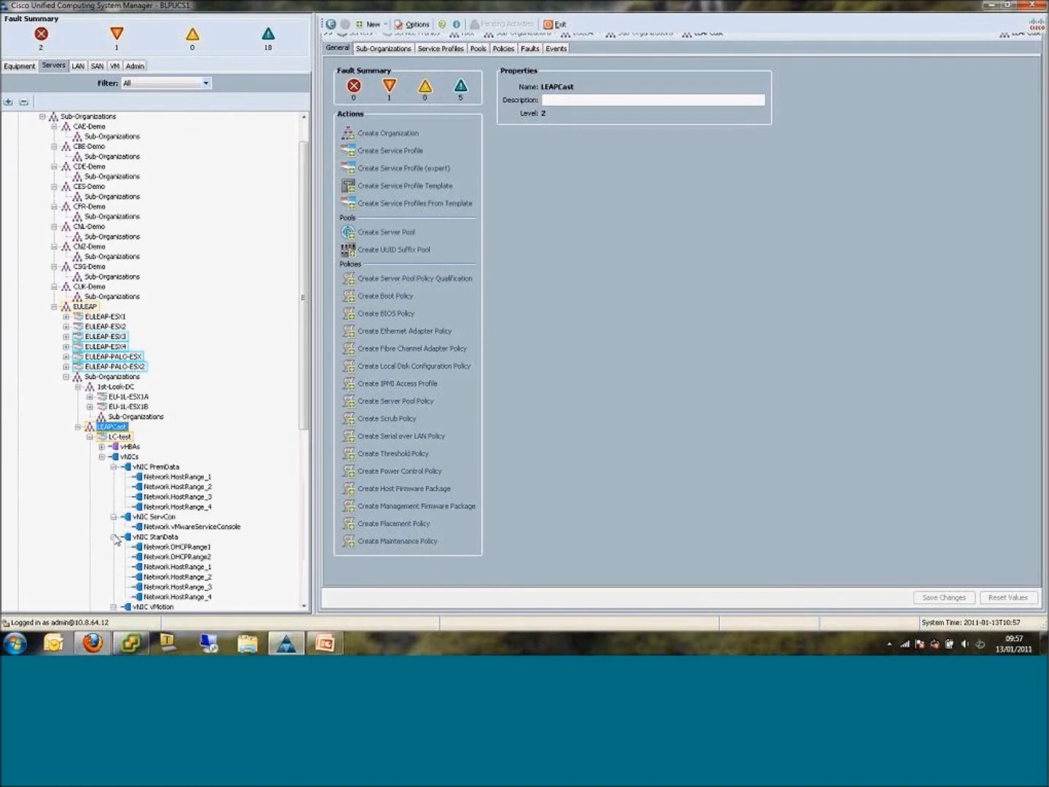
{"action": "scroll", "coordinate": [161, 545], "scroll_direction": "down", "scroll_amount": 2}
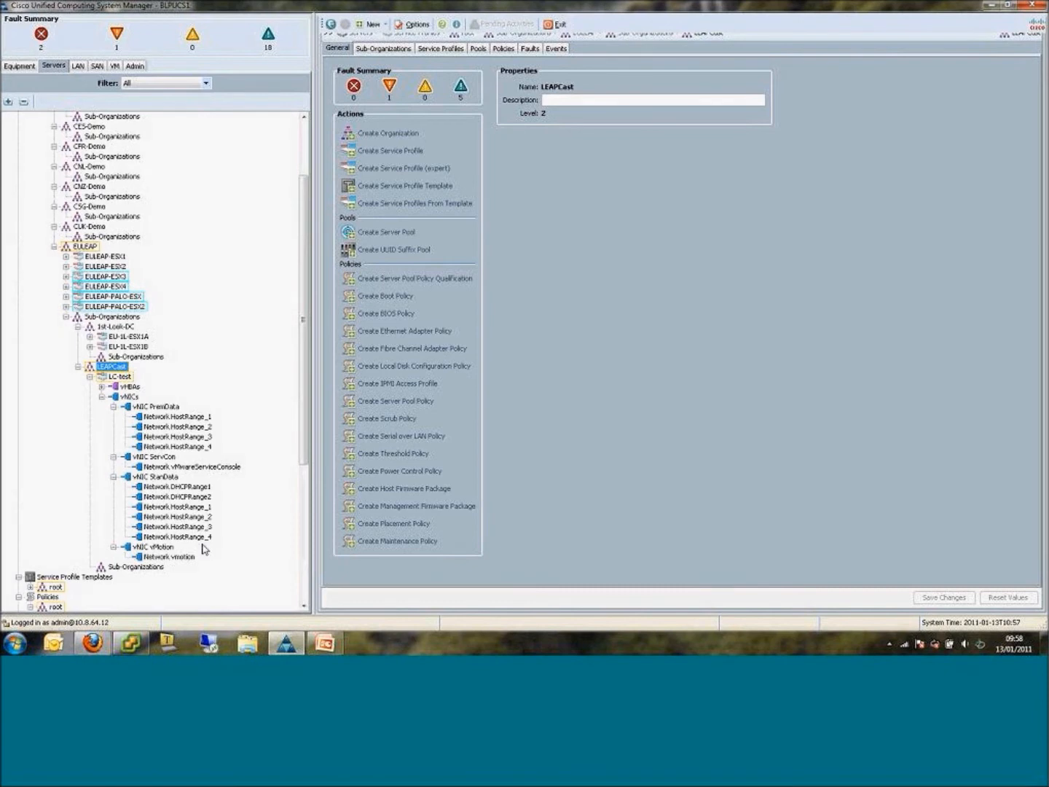
Expand the vNICs of service profile EU-1L-ESX1B and review the networks under PremiumData, ServiceConsole, StandardData and vMotion.
{"action": "left_click", "coordinate": [89, 346]}
{"action": "left_click", "coordinate": [102, 367]}
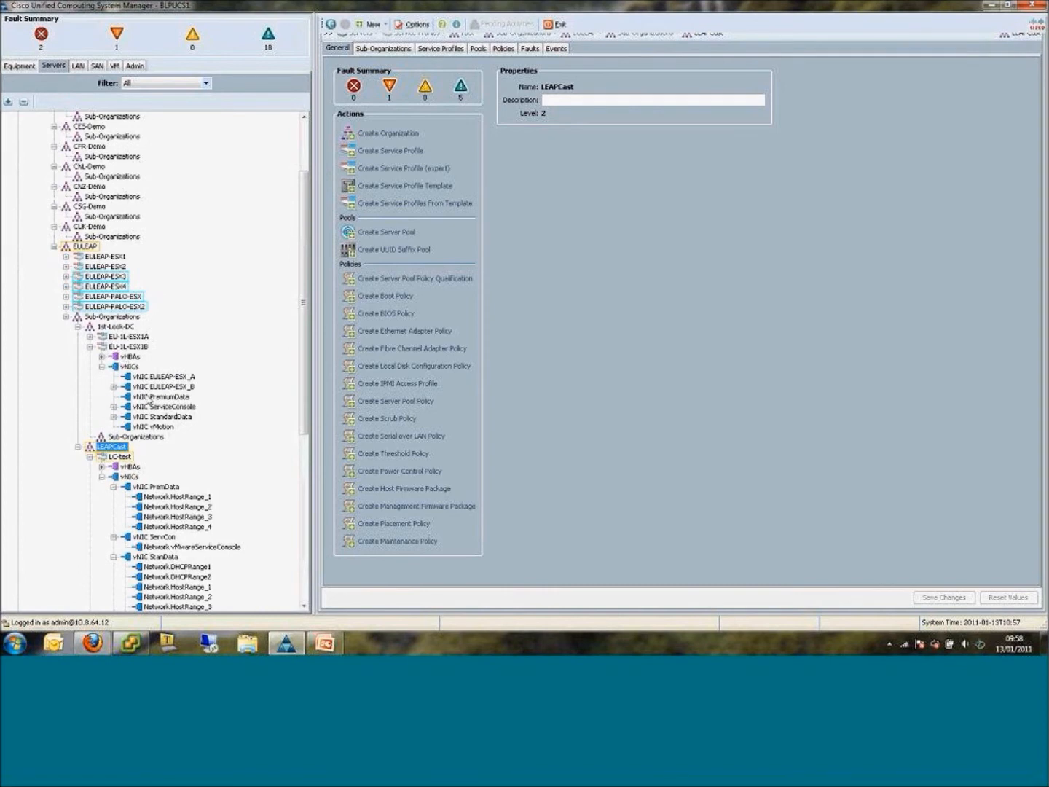
{"action": "left_click", "coordinate": [113, 396]}
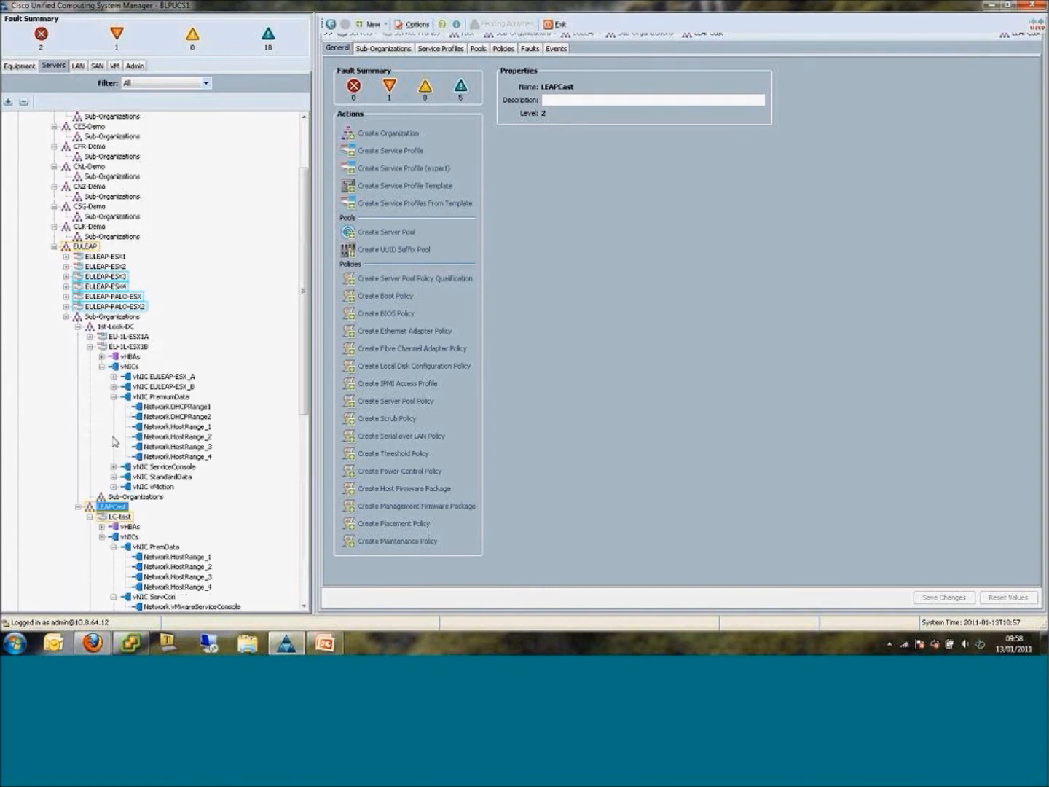
{"action": "scroll", "coordinate": [115, 401], "scroll_direction": "down", "scroll_amount": 2}
{"action": "left_click", "coordinate": [113, 406]}
{"action": "scroll", "coordinate": [115, 405], "scroll_direction": "down", "scroll_amount": 1}
{"action": "left_click", "coordinate": [112, 396]}
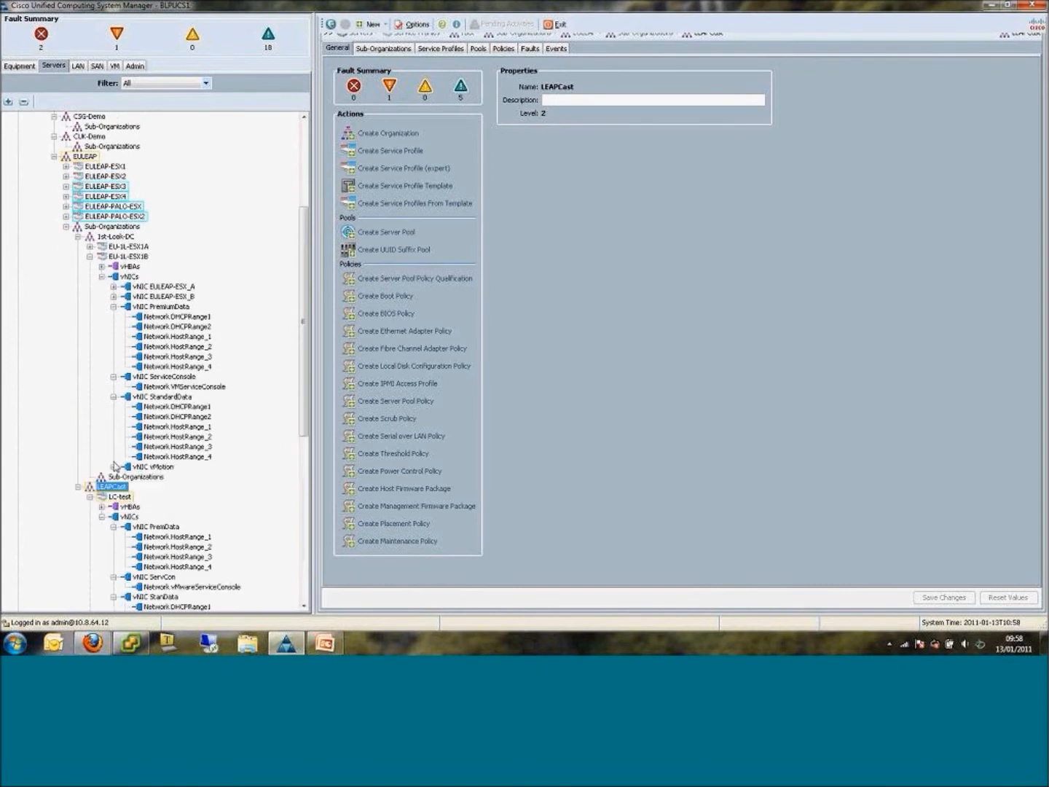
{"action": "left_click", "coordinate": [113, 466]}
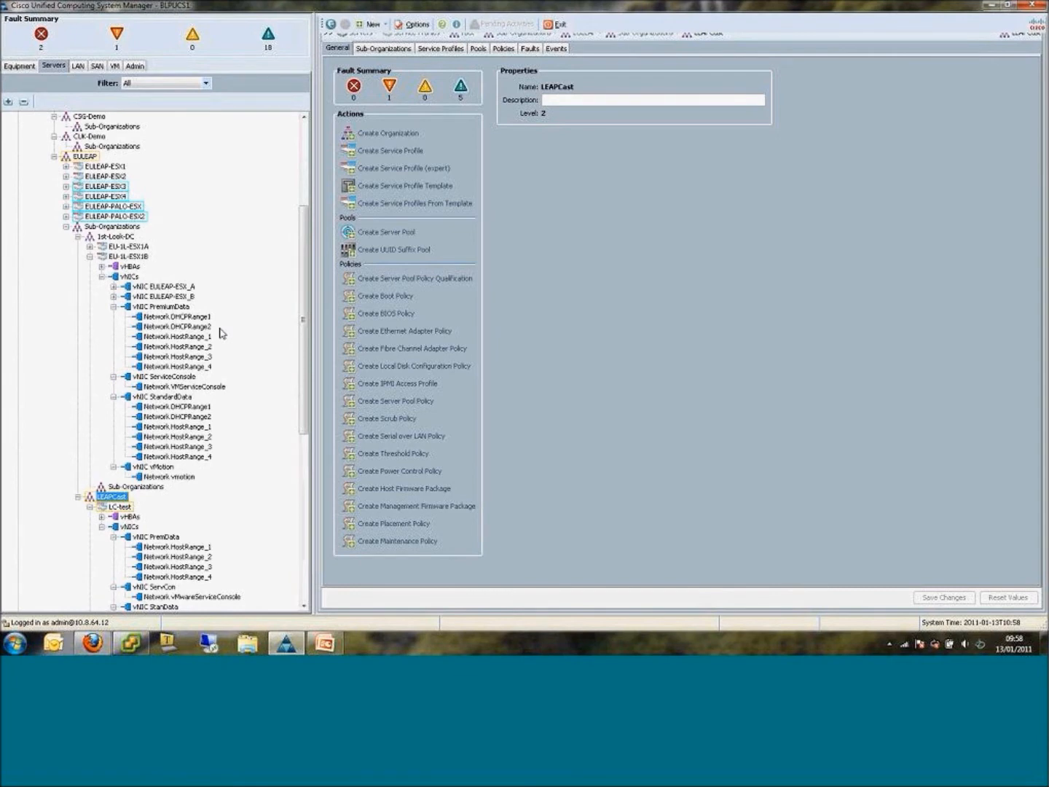
Compare the ESX host's network adapters in vSphere Client with the vNIC list of EU-1L-ESX1B in Cisco UCS Manager.
{"action": "mouse_move", "coordinate": [132, 644]}
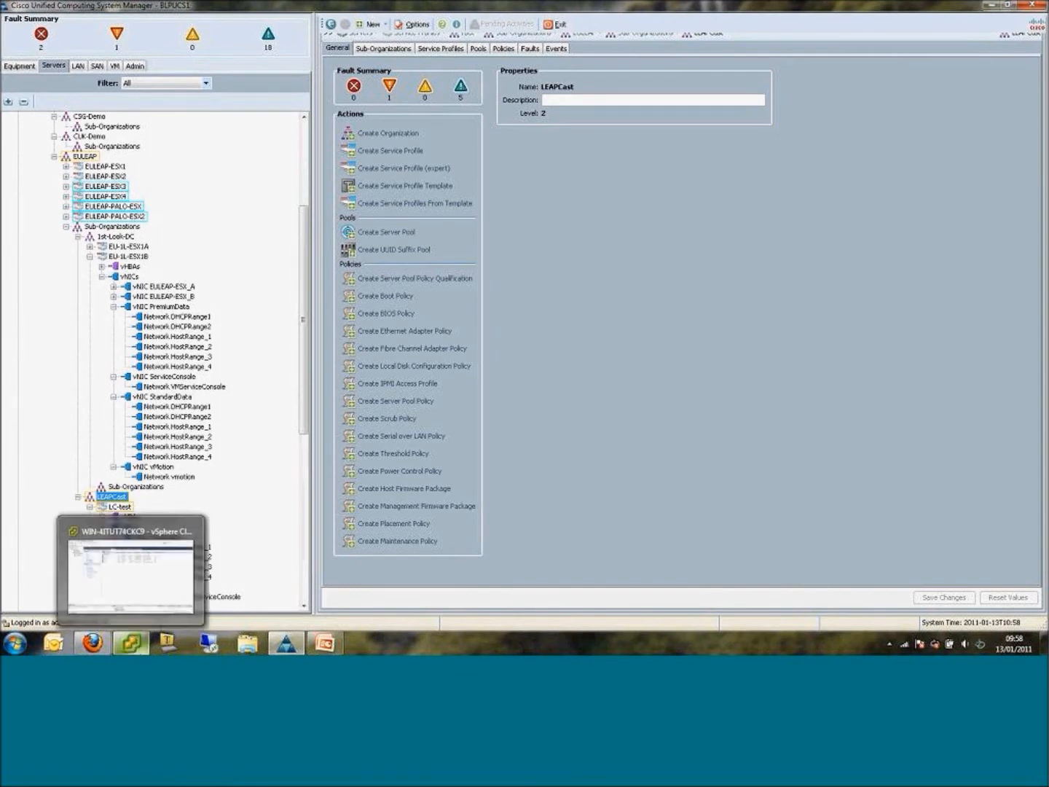
{"action": "left_click", "coordinate": [131, 643]}
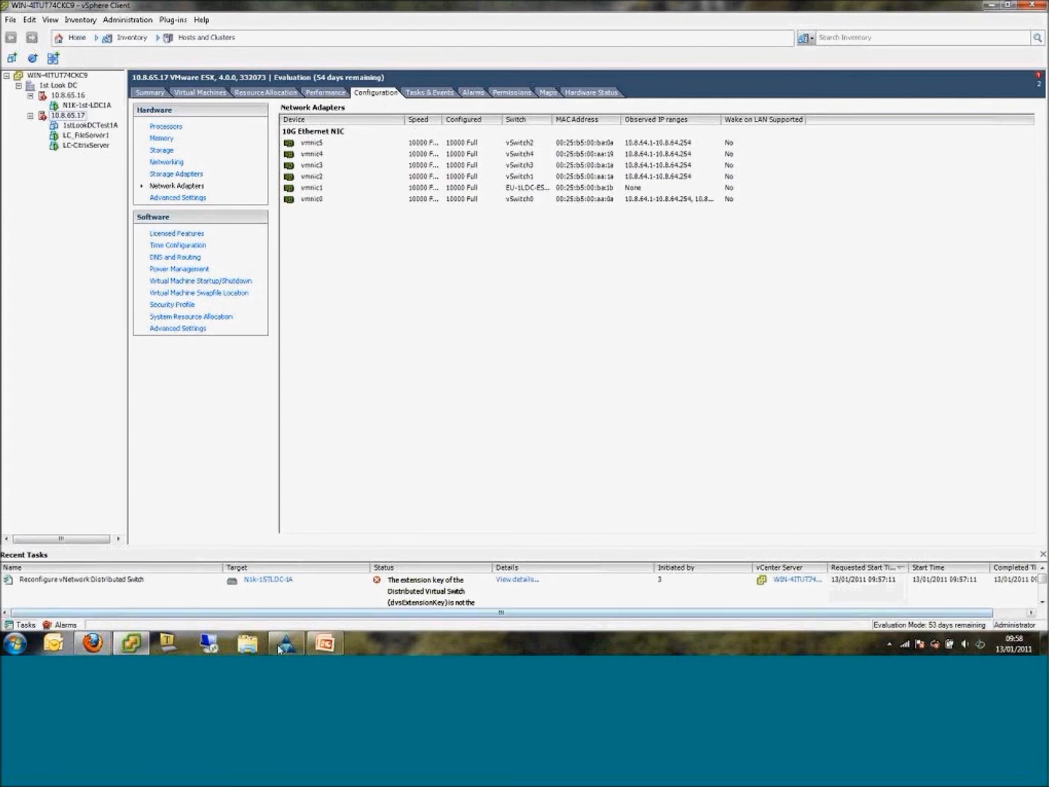
{"action": "mouse_move", "coordinate": [287, 647]}
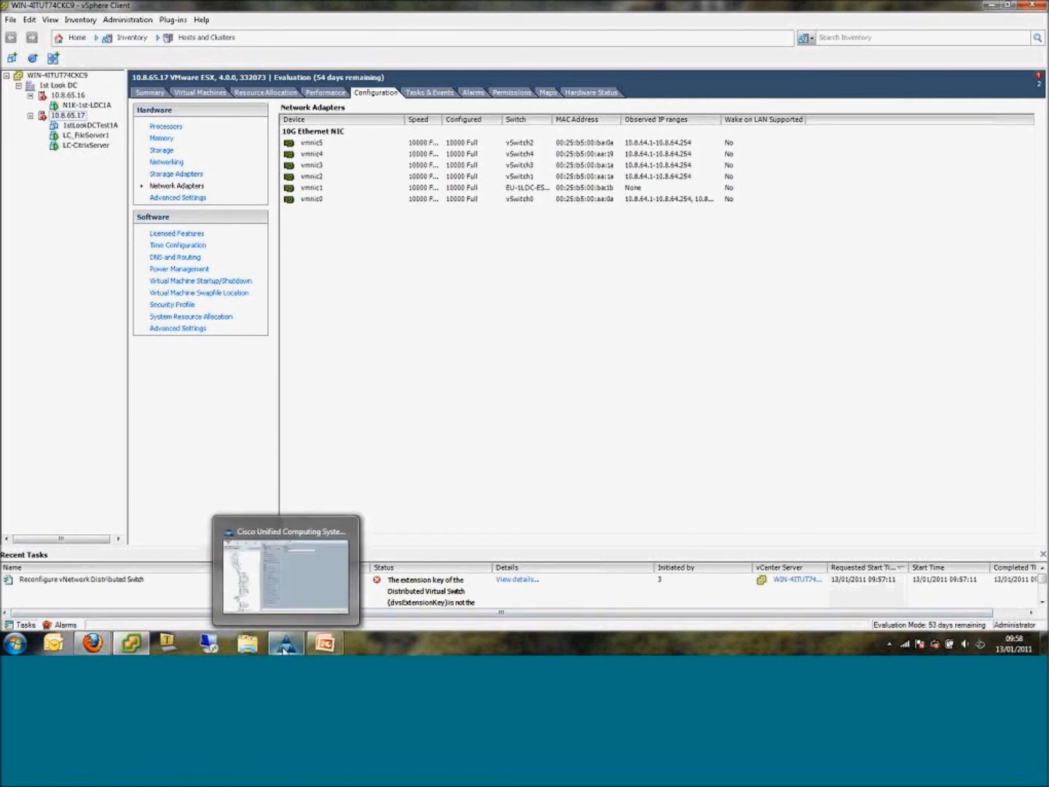
{"action": "left_click", "coordinate": [284, 646]}
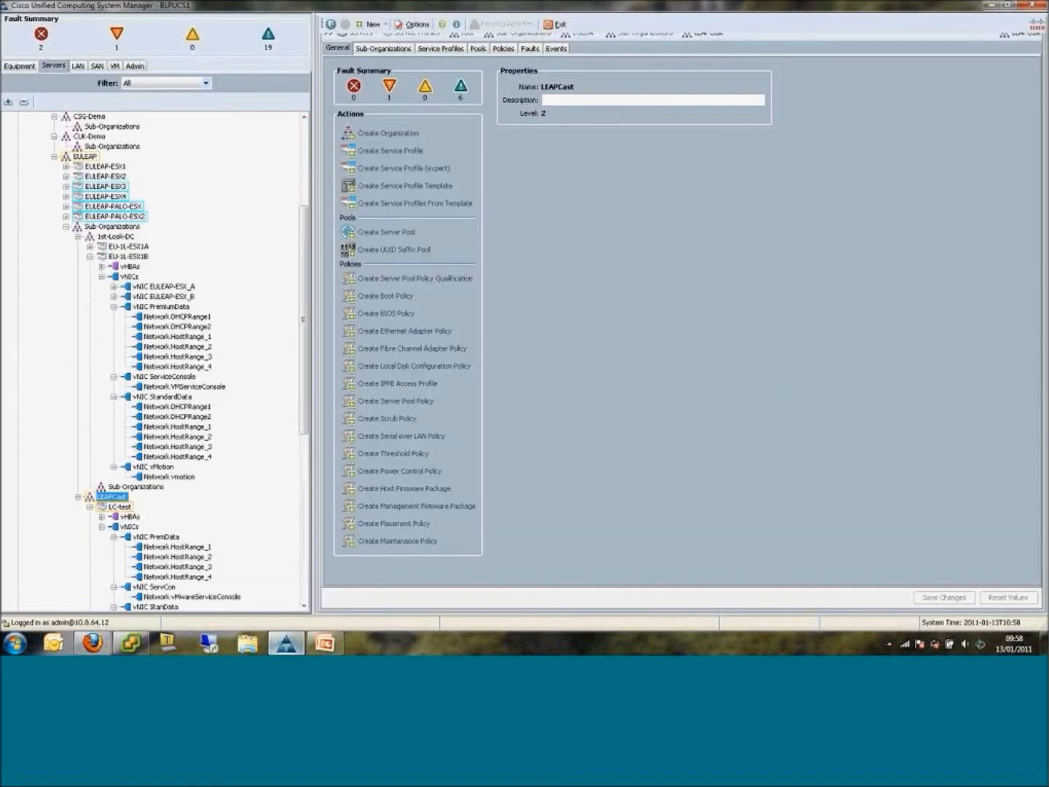
{"action": "left_click", "coordinate": [114, 306]}
{"action": "left_click", "coordinate": [129, 277]}
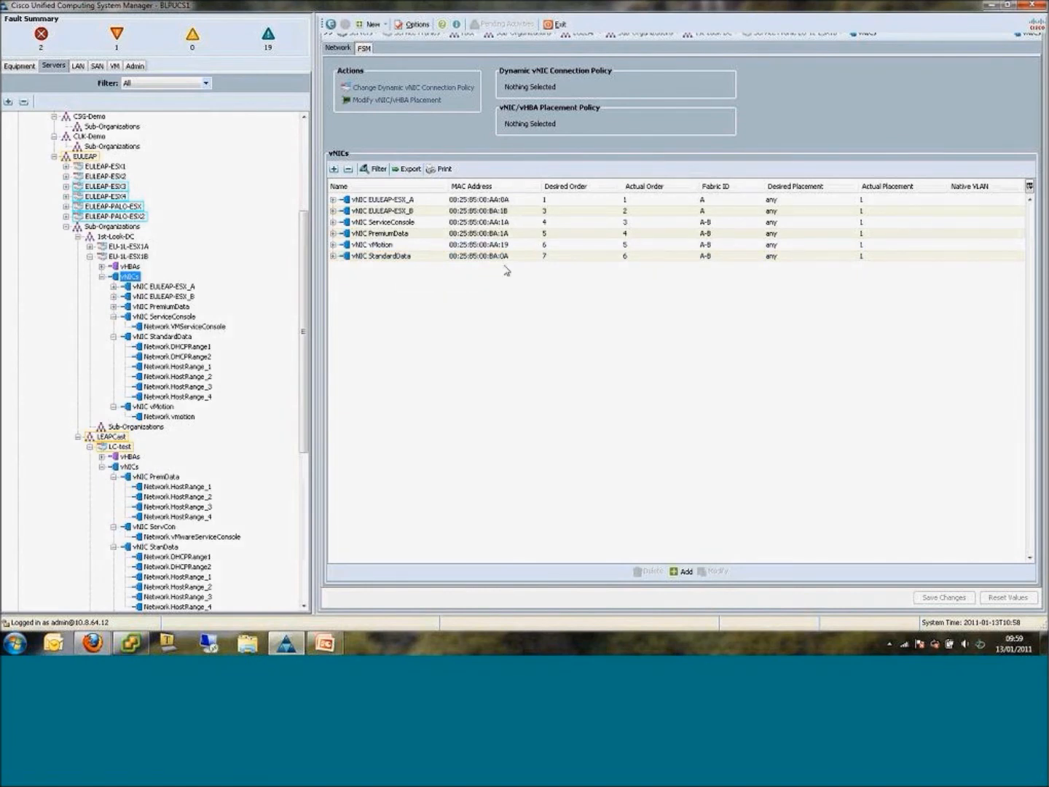
Switch to vSphere Client and examine the ESX host's networking configuration, including the port groups and physical adapters of its virtual switches.
{"action": "left_click", "coordinate": [131, 642]}
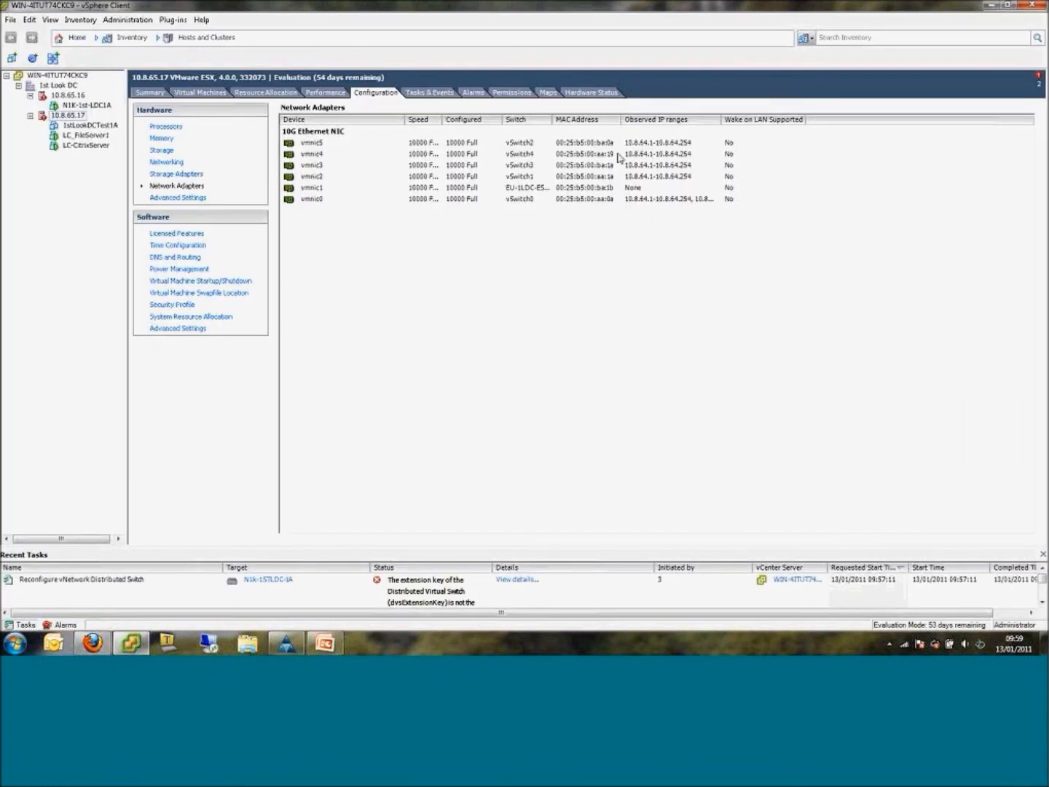
{"action": "left_click", "coordinate": [172, 163]}
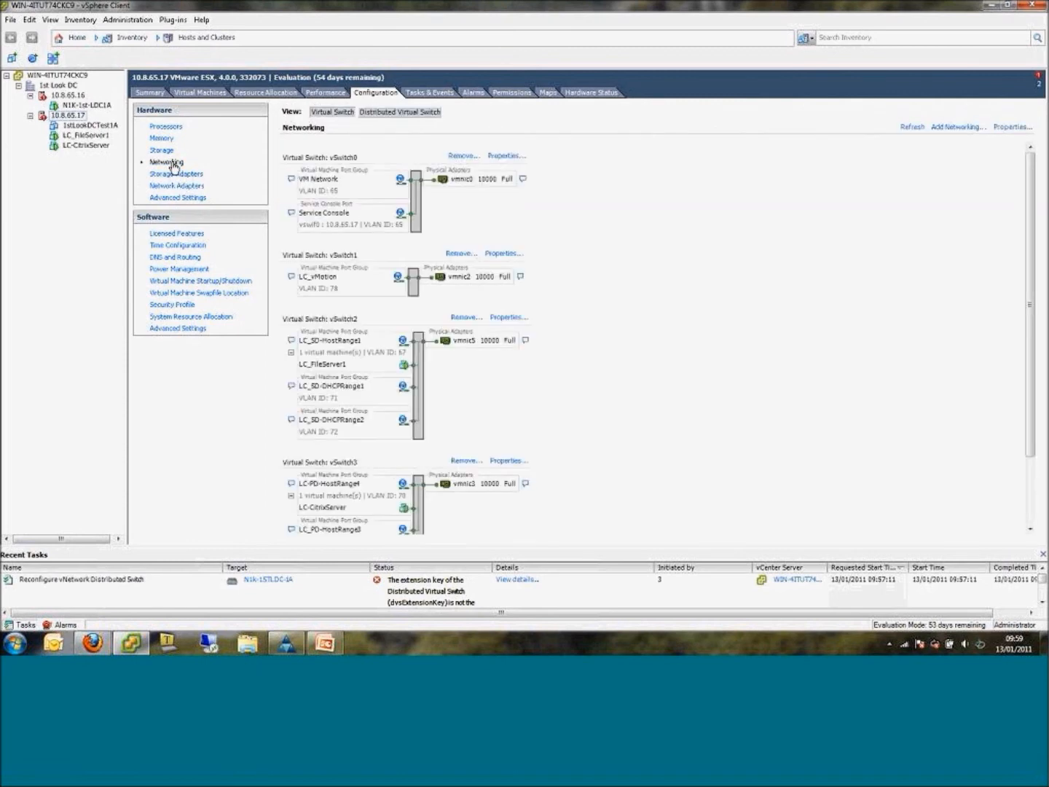
{"action": "left_click_drag", "start_coordinate": [1030, 247], "coordinate": [1029, 300]}
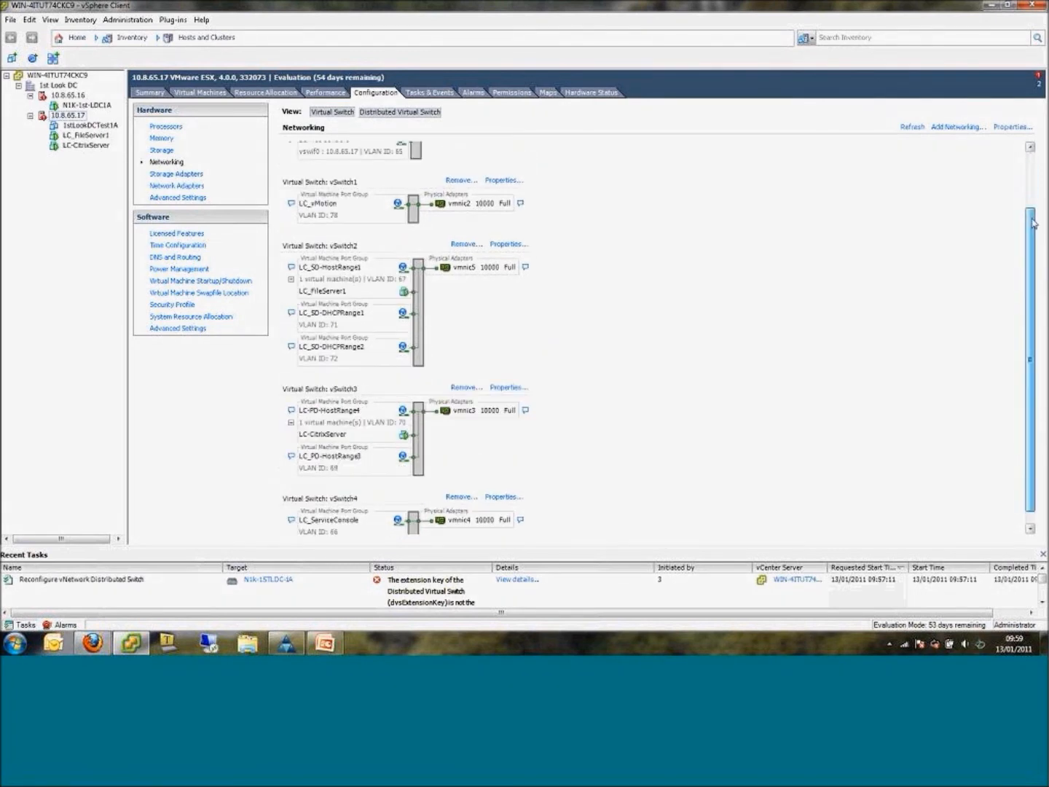
{"action": "left_click_drag", "start_coordinate": [1032, 209], "coordinate": [1031, 205]}
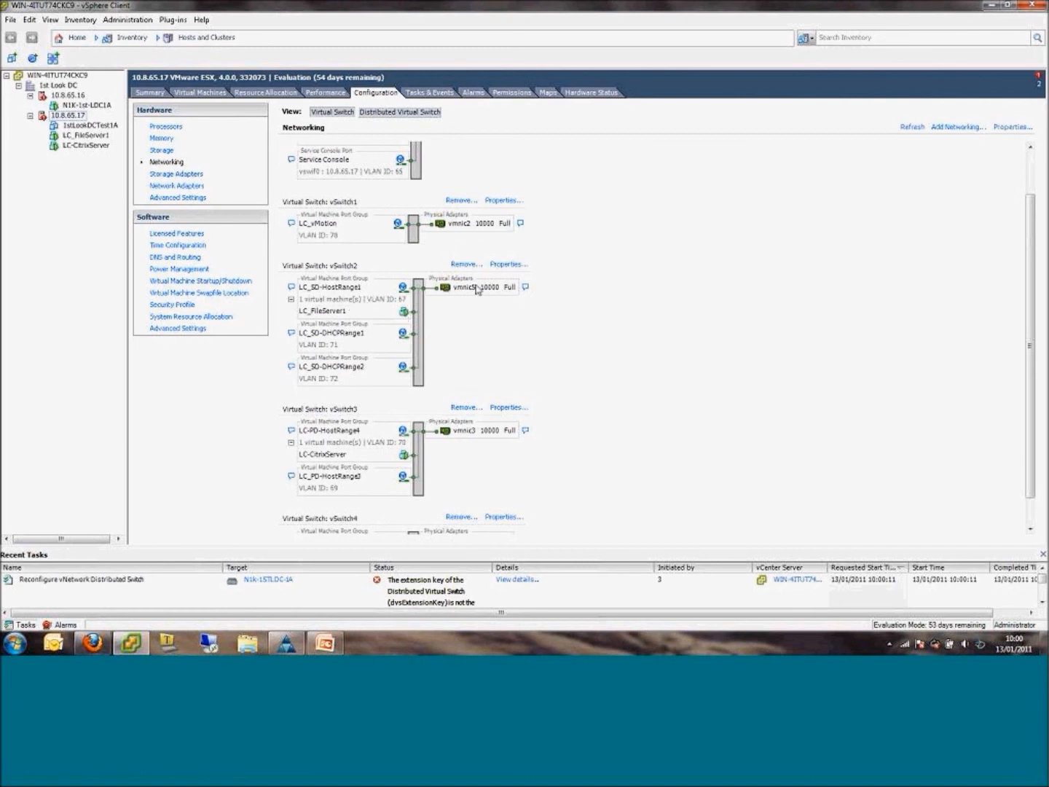
{"action": "scroll", "coordinate": [353, 356], "scroll_direction": "down", "scroll_amount": 1}
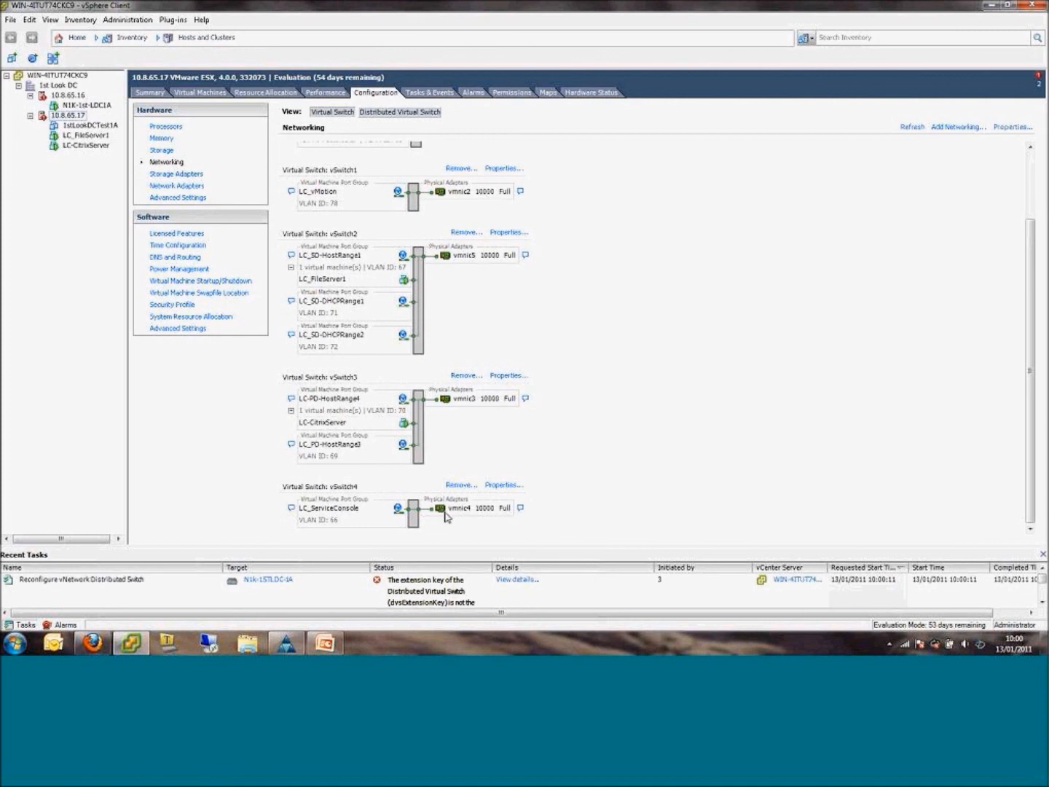
Return to the EU-1L-ESX1B vNIC list in Cisco UCS Manager and switch to the PowerPoint presentation.
{"action": "left_click", "coordinate": [286, 642]}
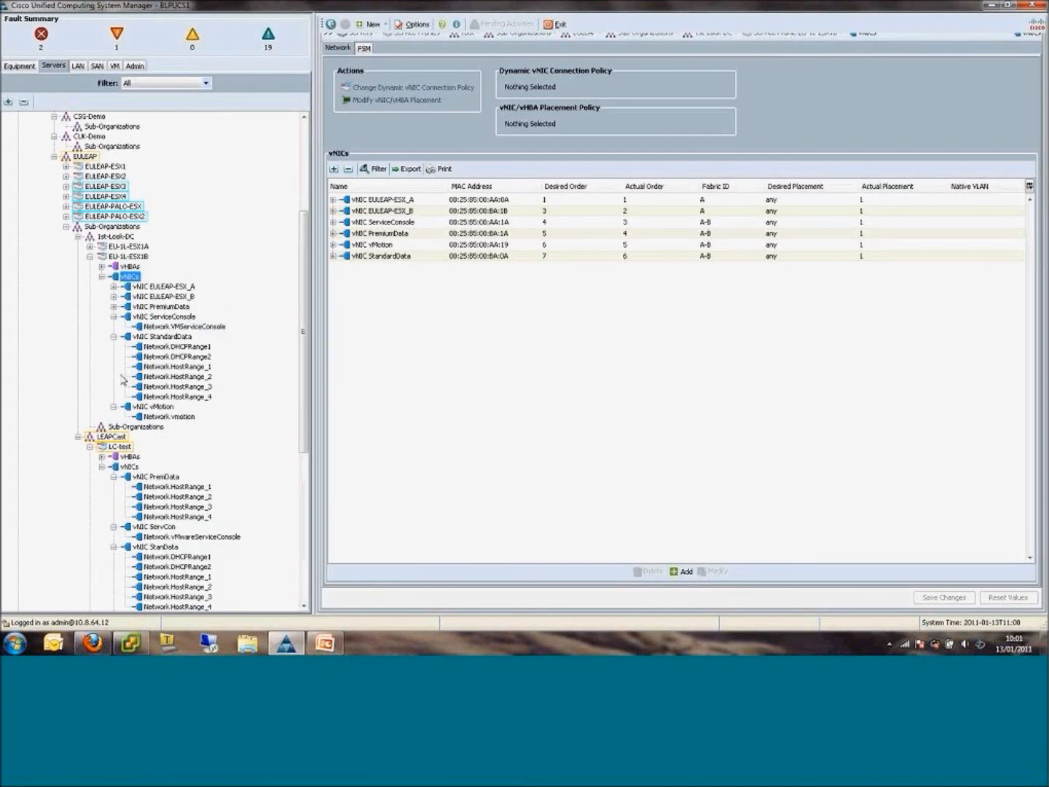
{"action": "left_click", "coordinate": [335, 646]}
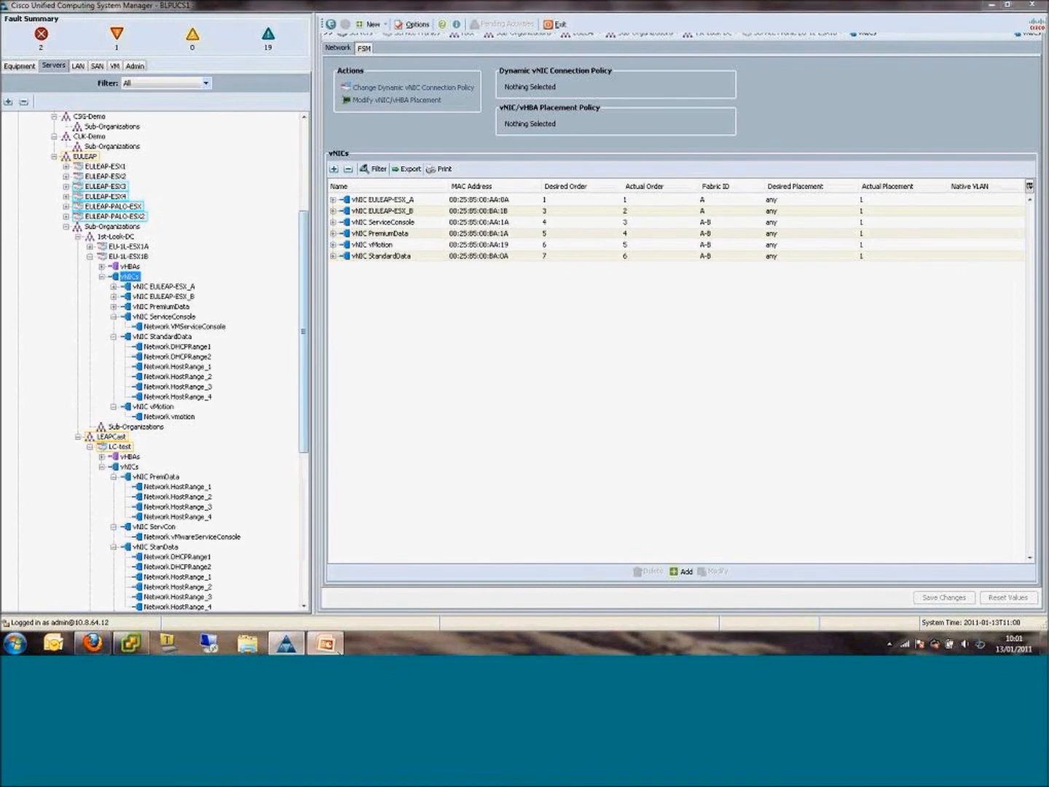